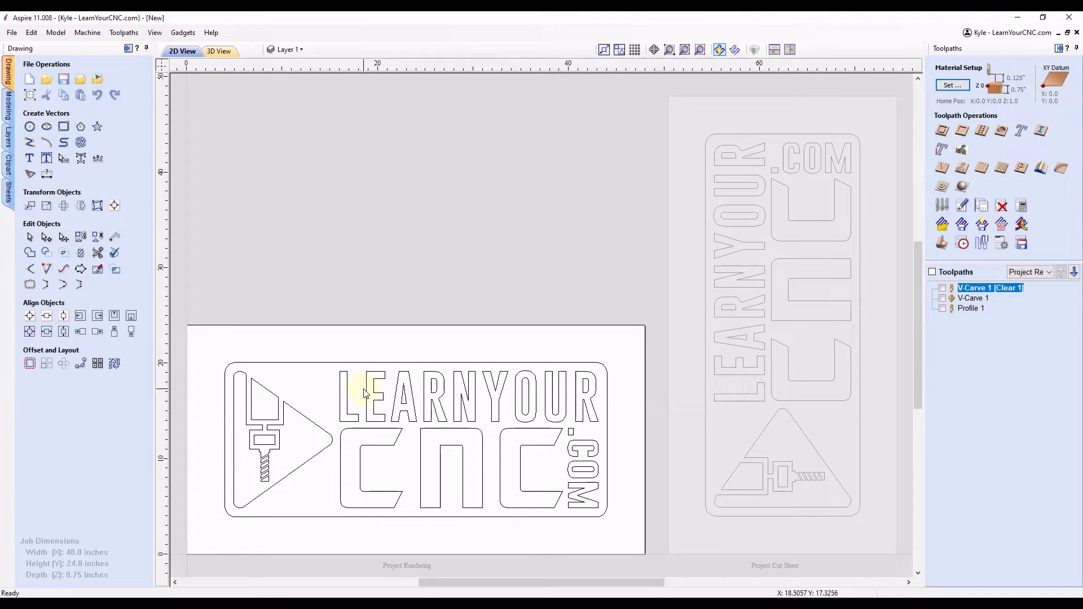
Make the faded Project Cut Sheet active, then switch to the CNC table photo
click(802, 337)
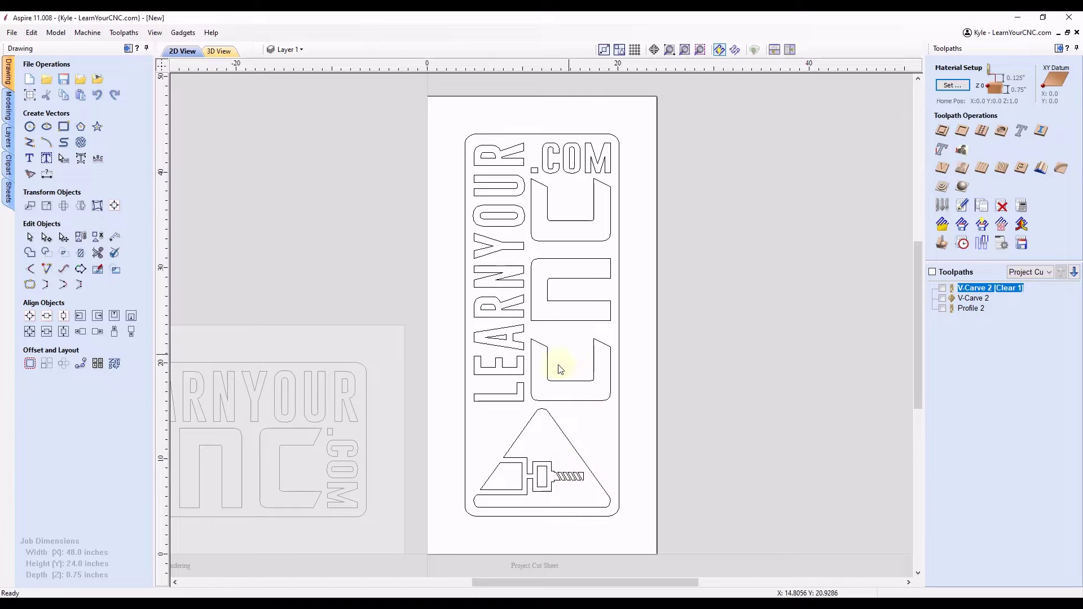
key(alt+Tab)
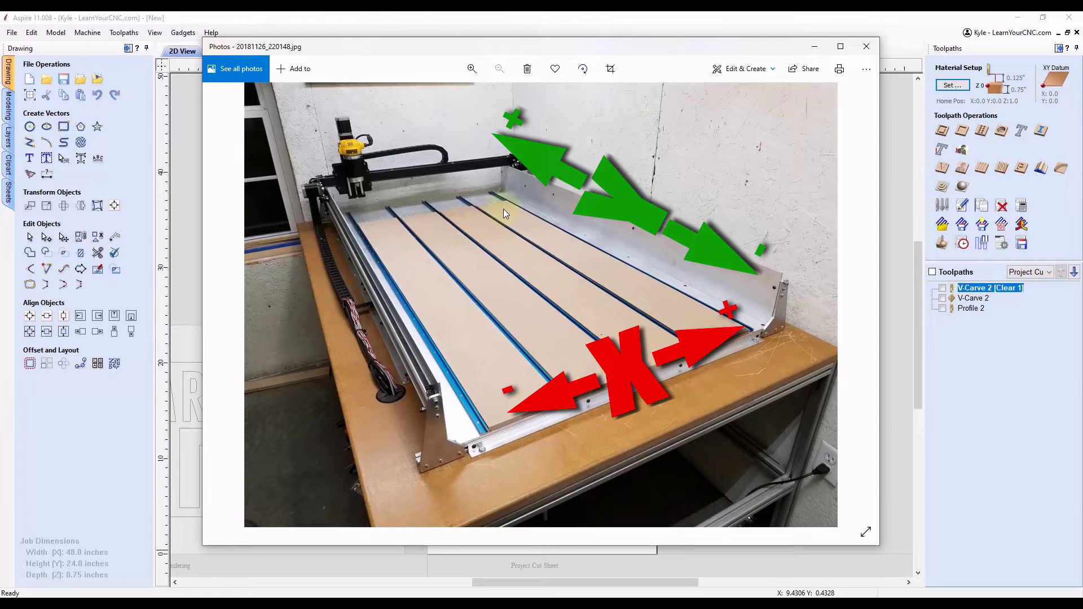
Check the X and Y axis arrows on the CNC table photo, then return to Aspire
click(891, 195)
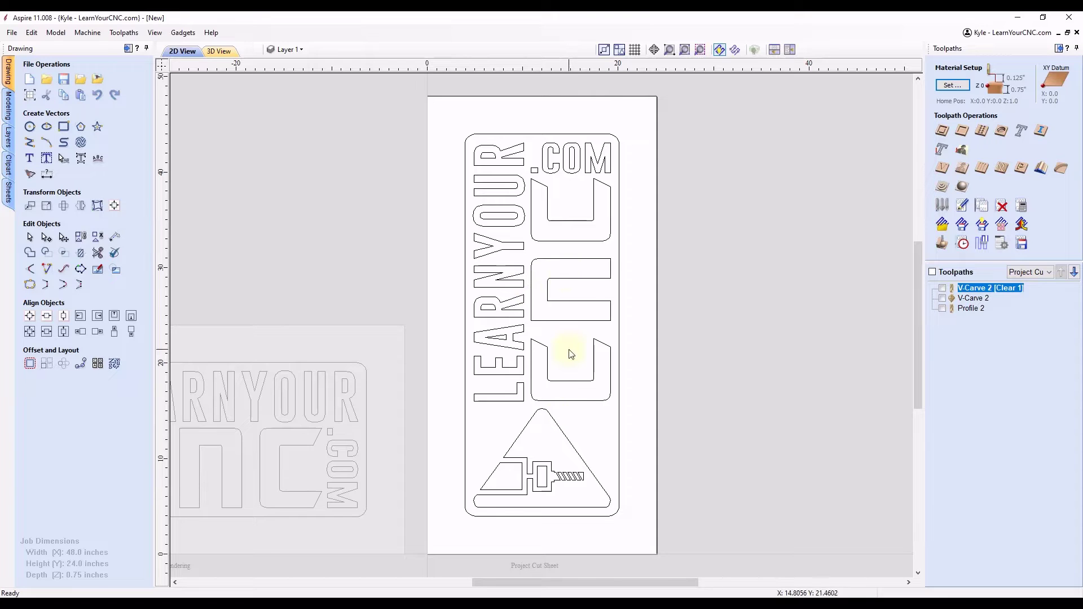
Pan the LearnYourCNC.com drawing sideways before closing the project
middle_drag(371, 418, 543, 414)
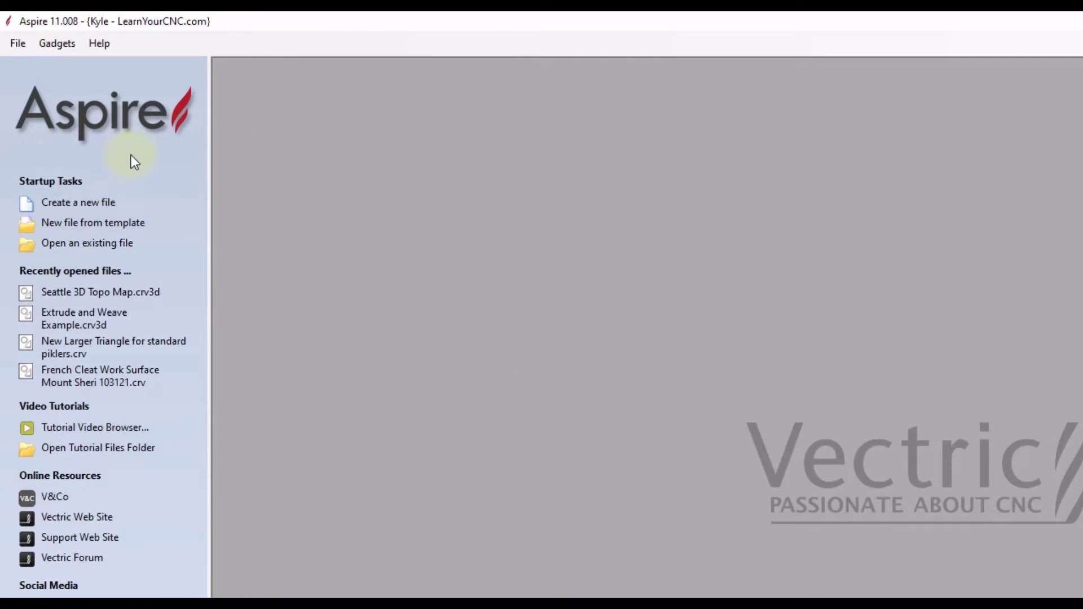
Create a 48 × 24 × 0.75 inch job with the XY datum at bottom-left
click(68, 206)
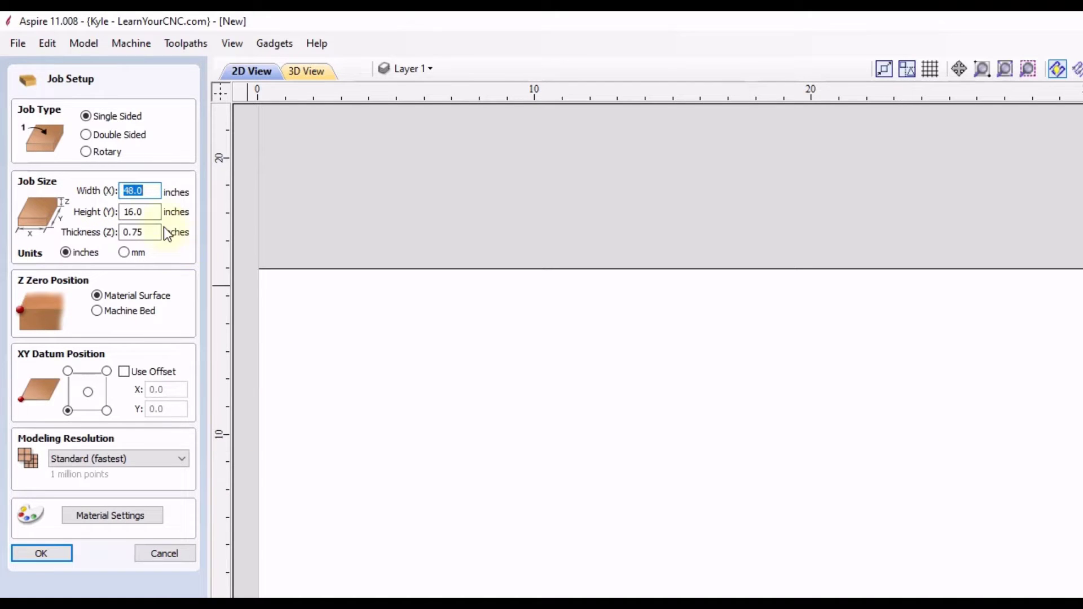
click(147, 190)
drag(145, 213, 99, 215)
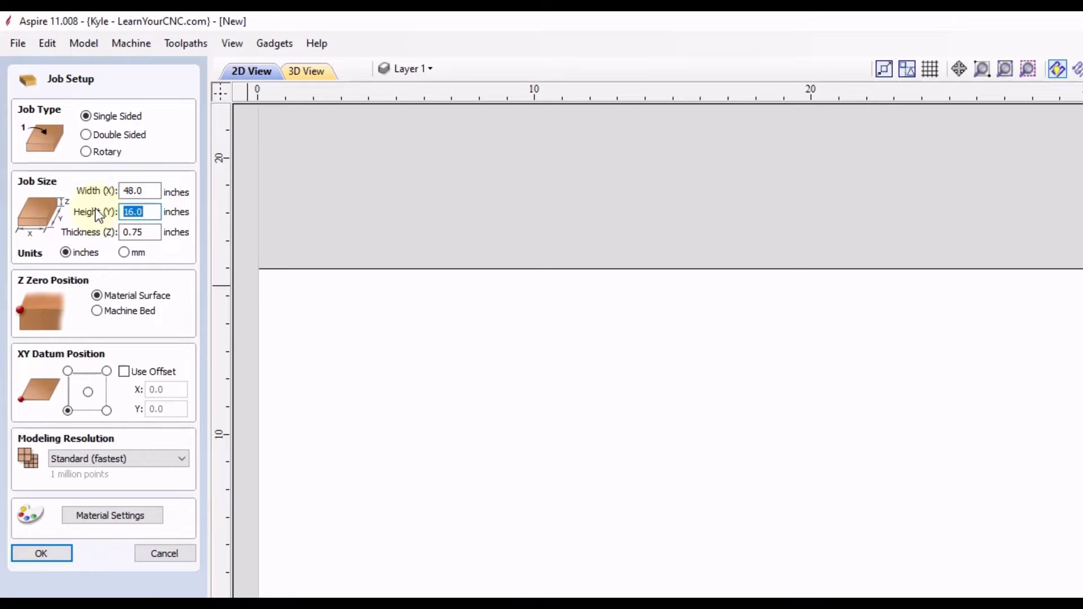
text(24)
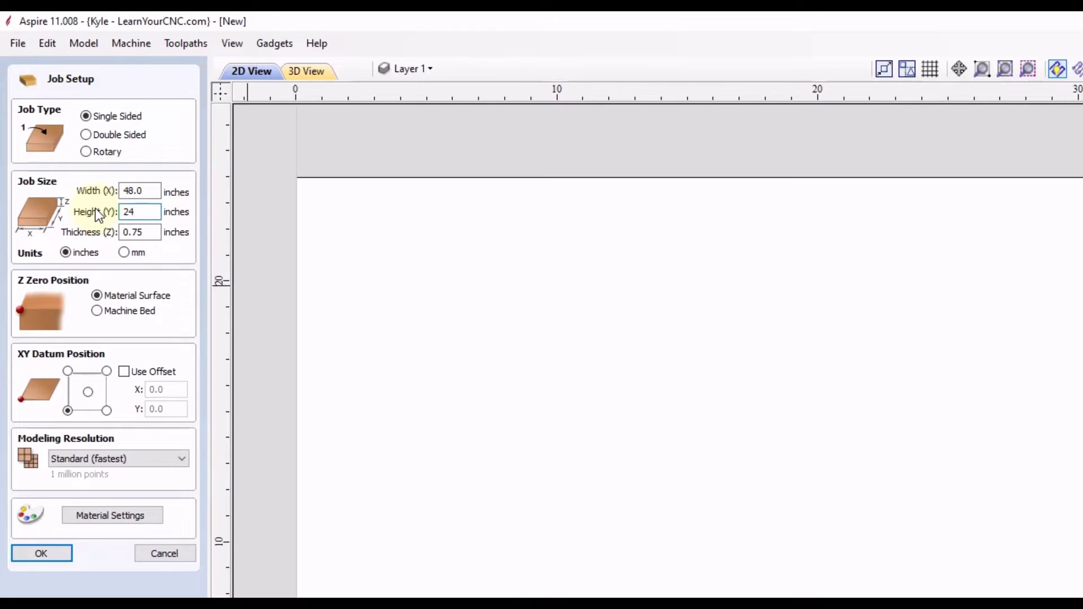
click(153, 234)
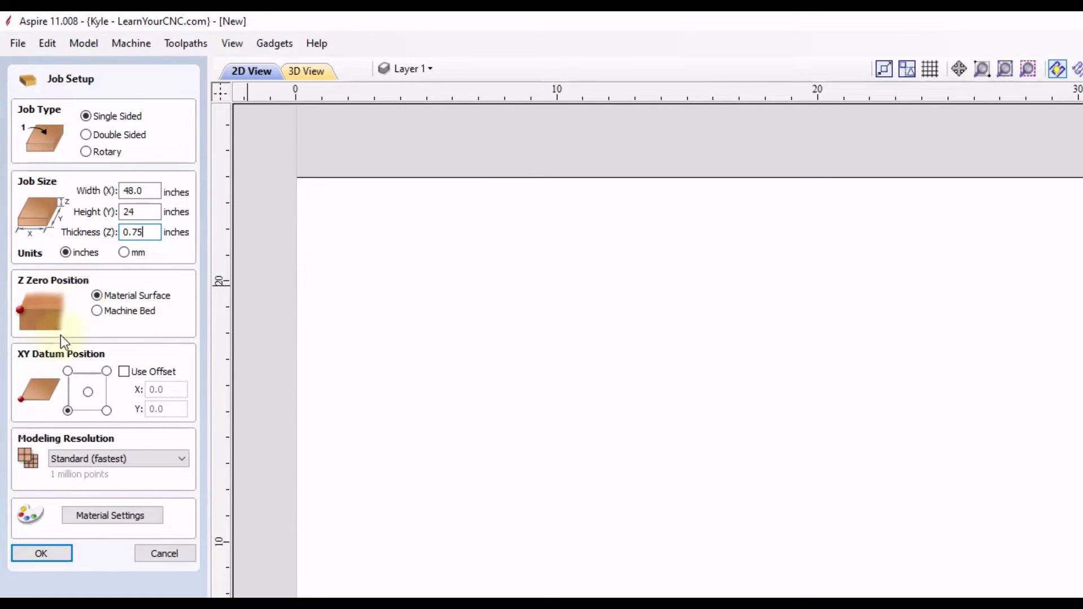
click(113, 317)
click(88, 394)
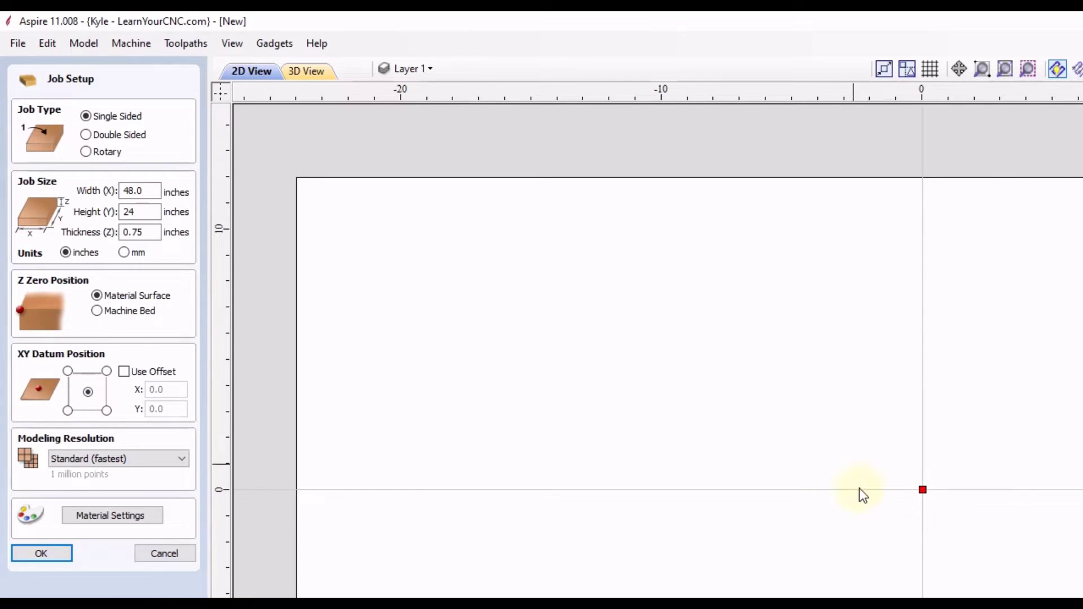
click(68, 411)
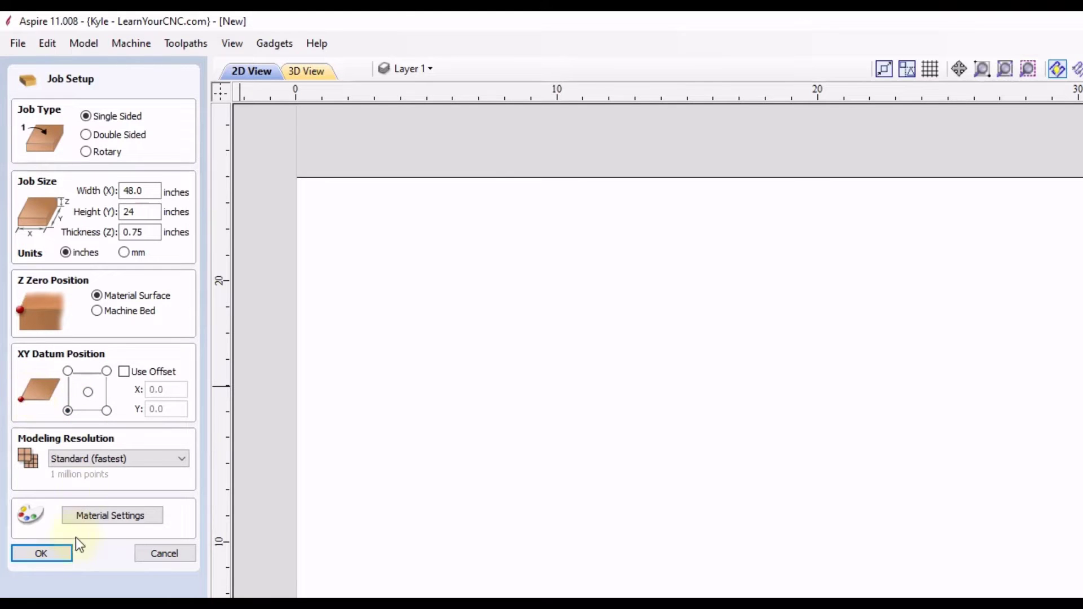
click(52, 554)
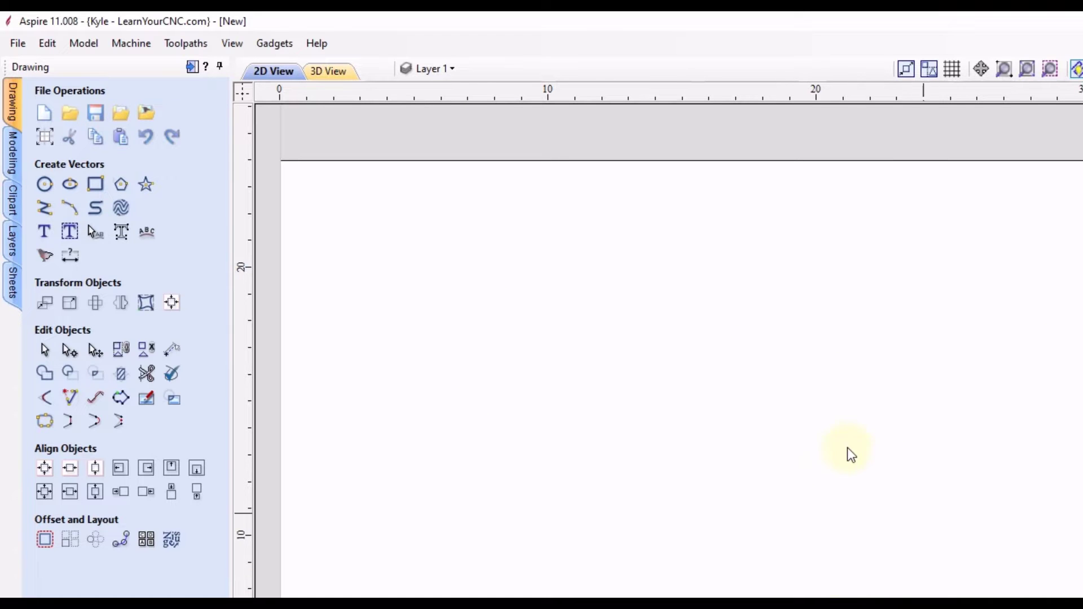
Import Learn Your CNC.crv and centre it on the job with F9
click(120, 114)
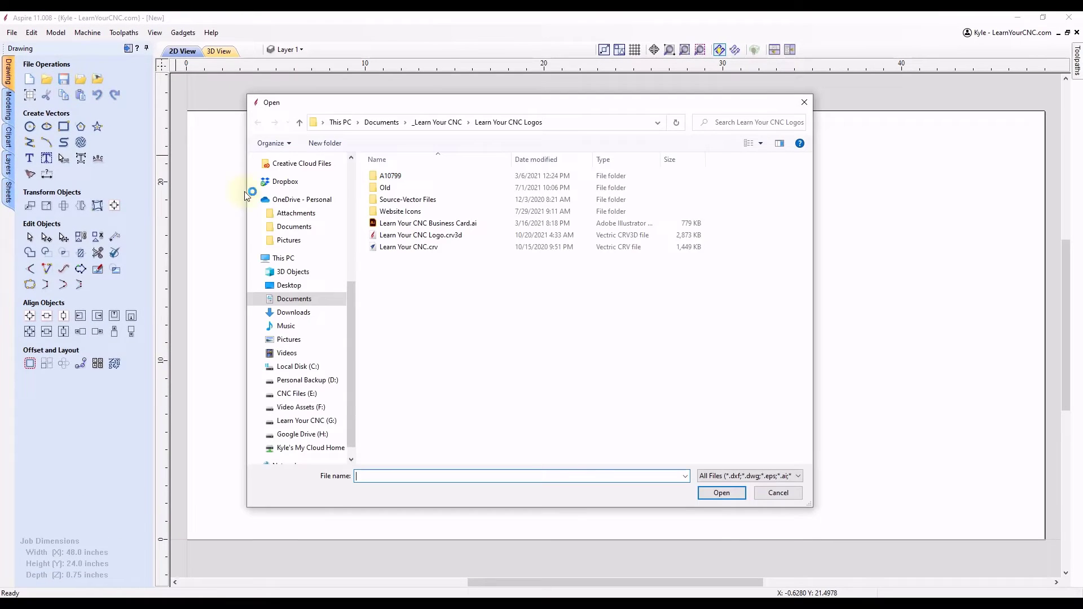
double_click(414, 247)
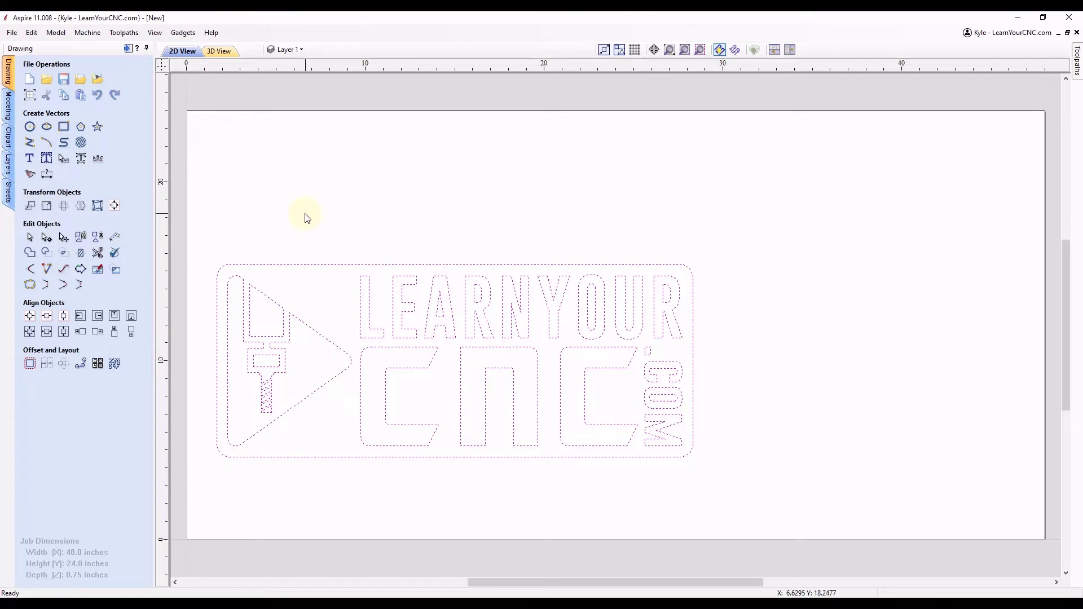
key(F9)
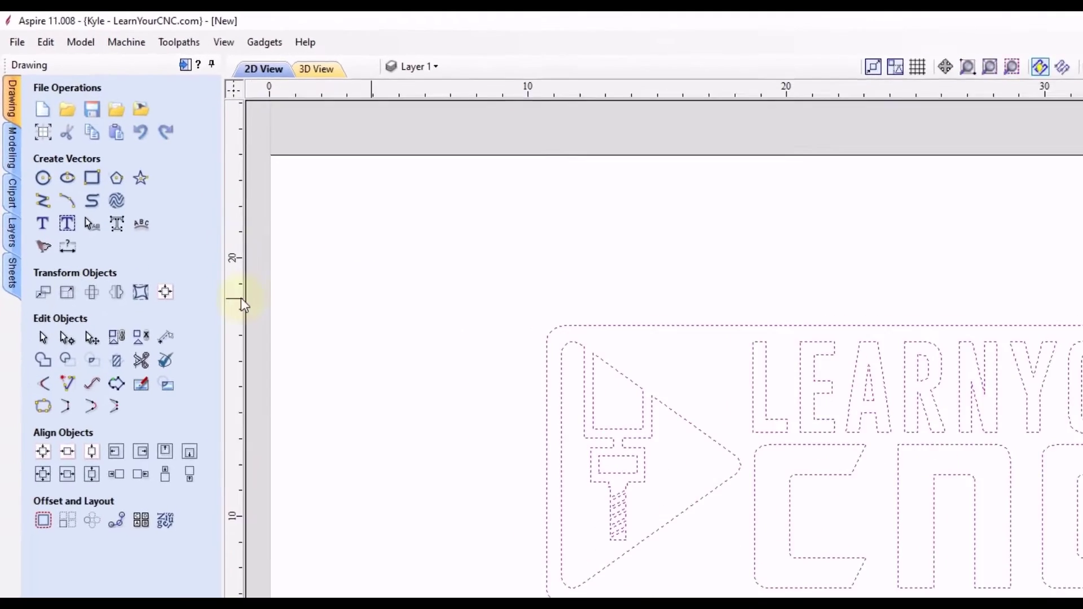
Scale the logo proportionally to 40 inches wide
click(68, 308)
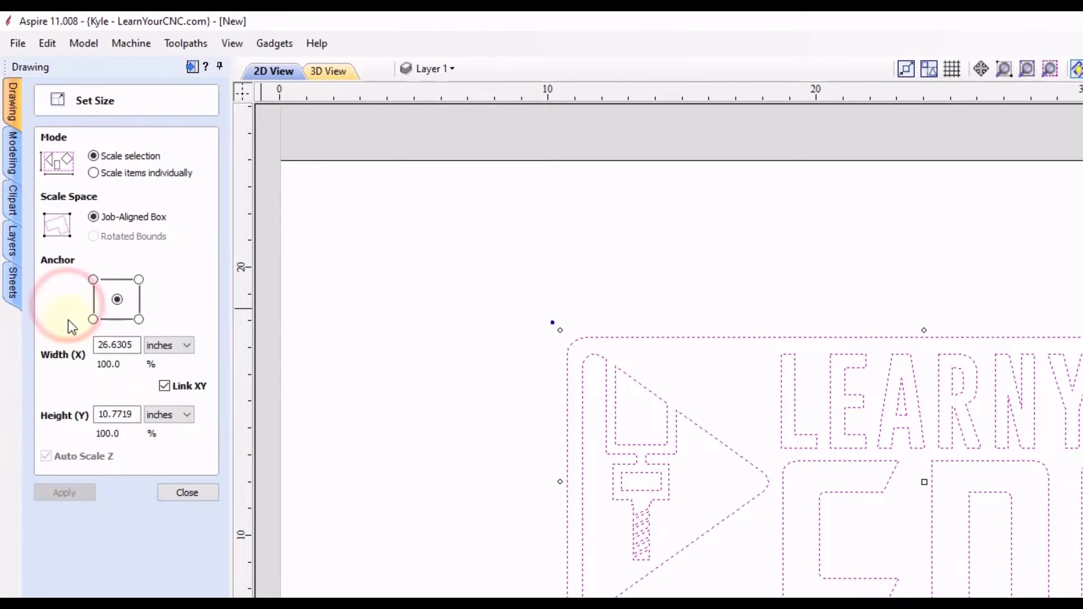
double_click(110, 343)
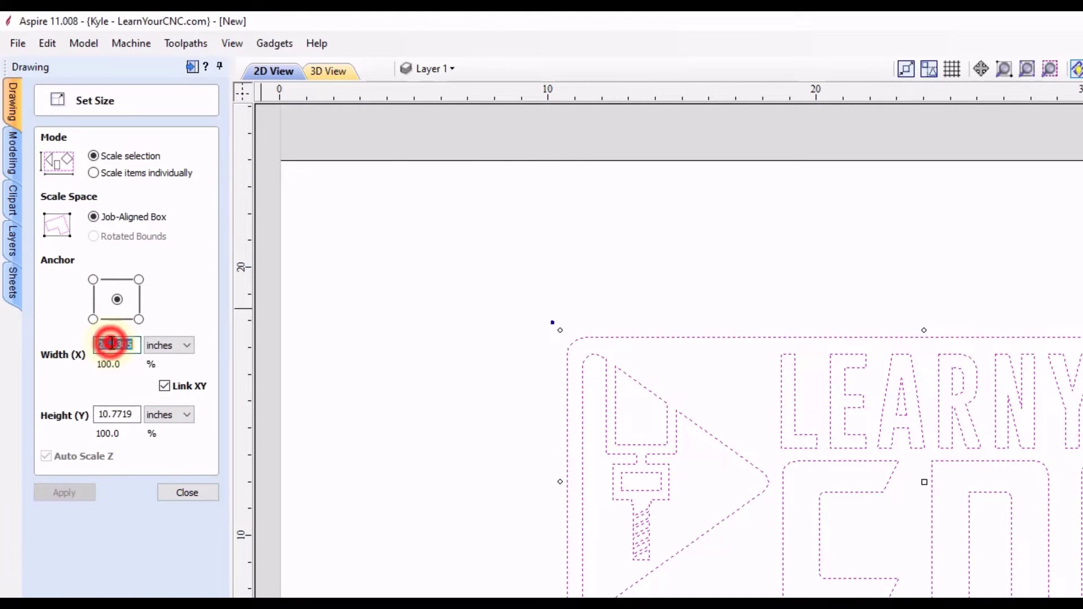
text(40)
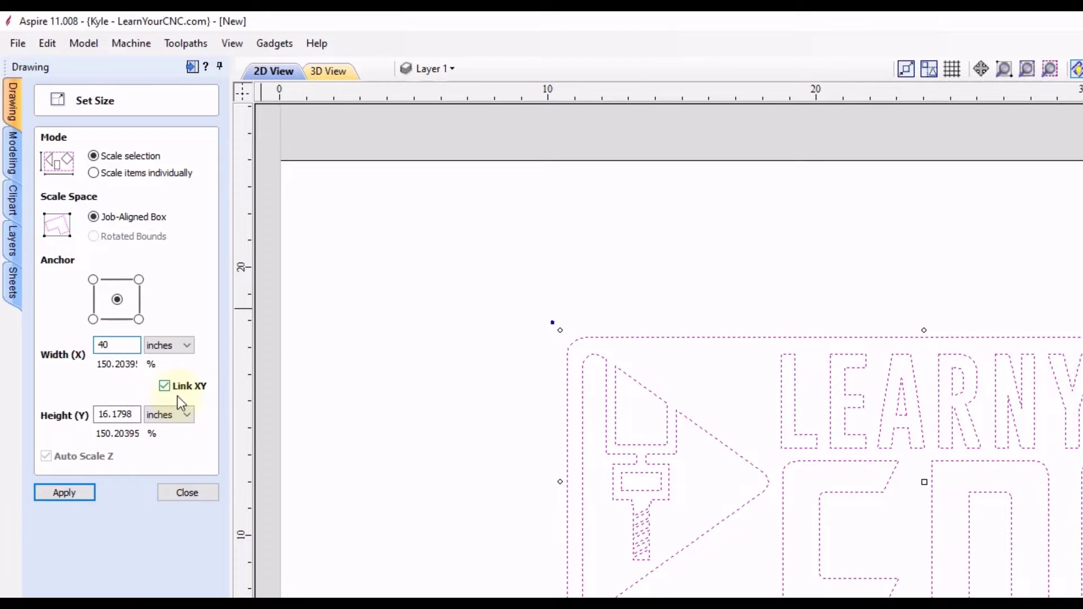
click(65, 494)
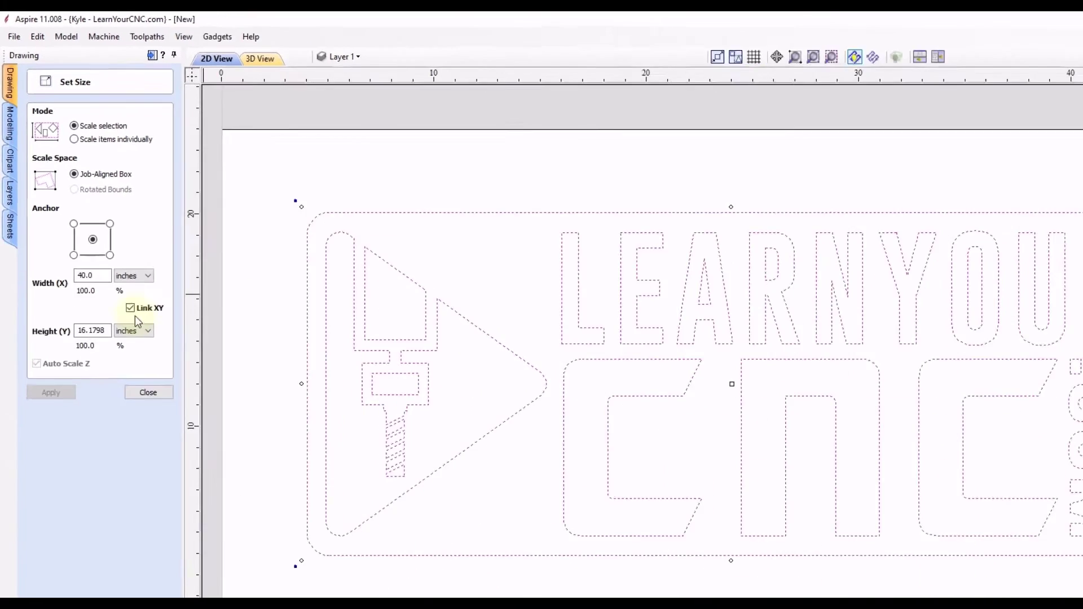
Pin the Toolpaths panel and box-select the logo lettering and graphic
click(123, 332)
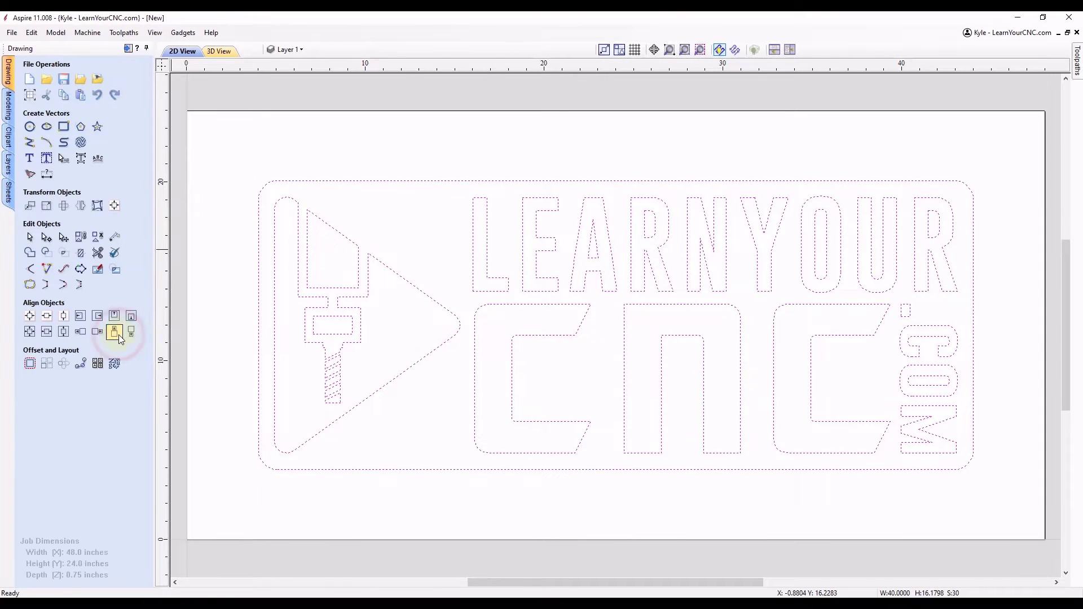
click(422, 225)
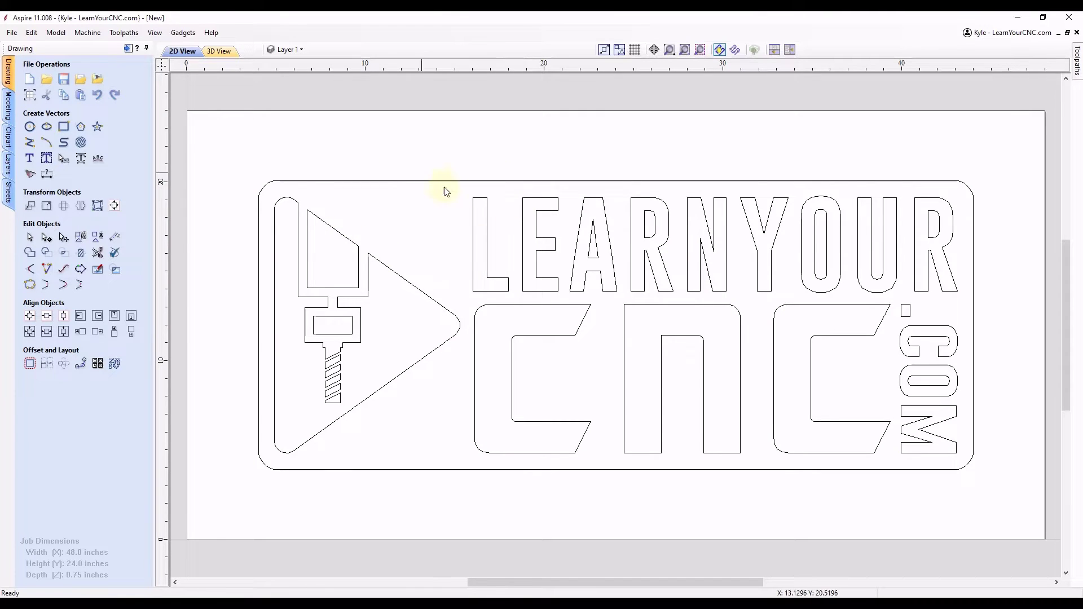
mouse_move(1075, 67)
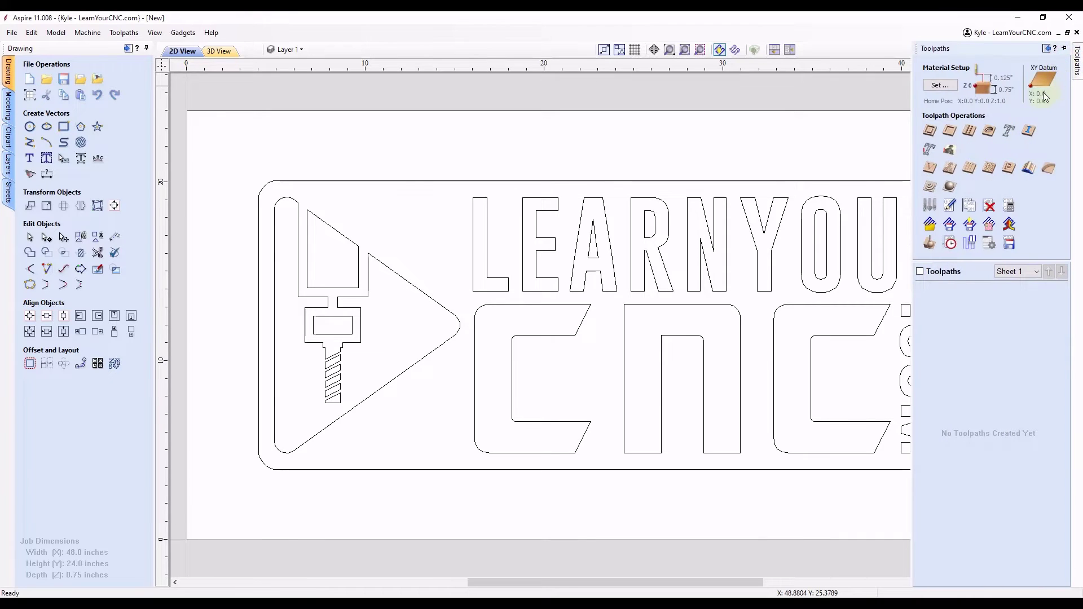
click(1062, 49)
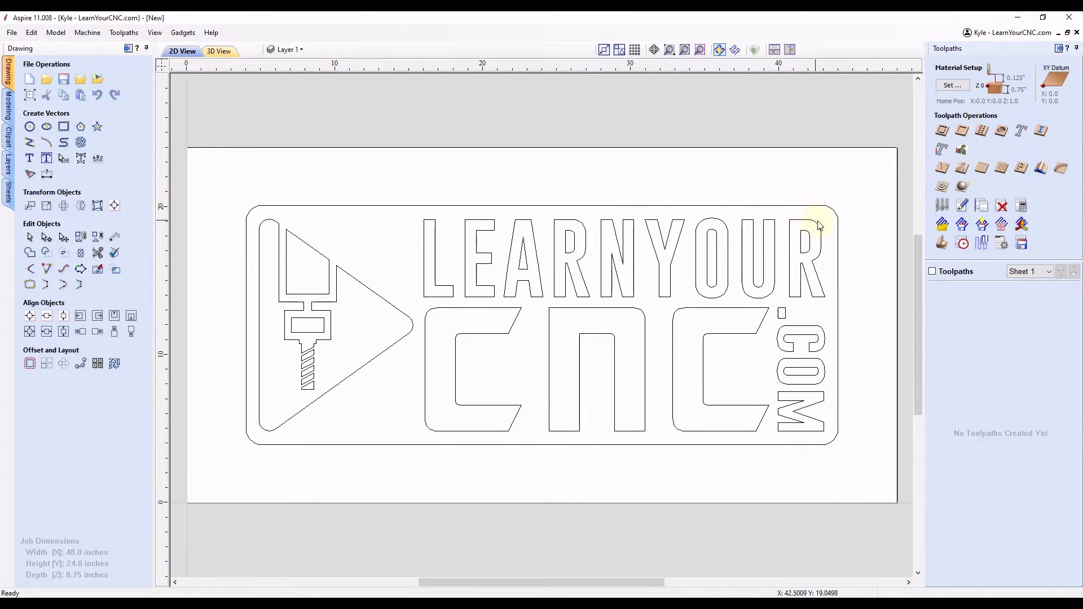
drag(822, 220, 273, 418)
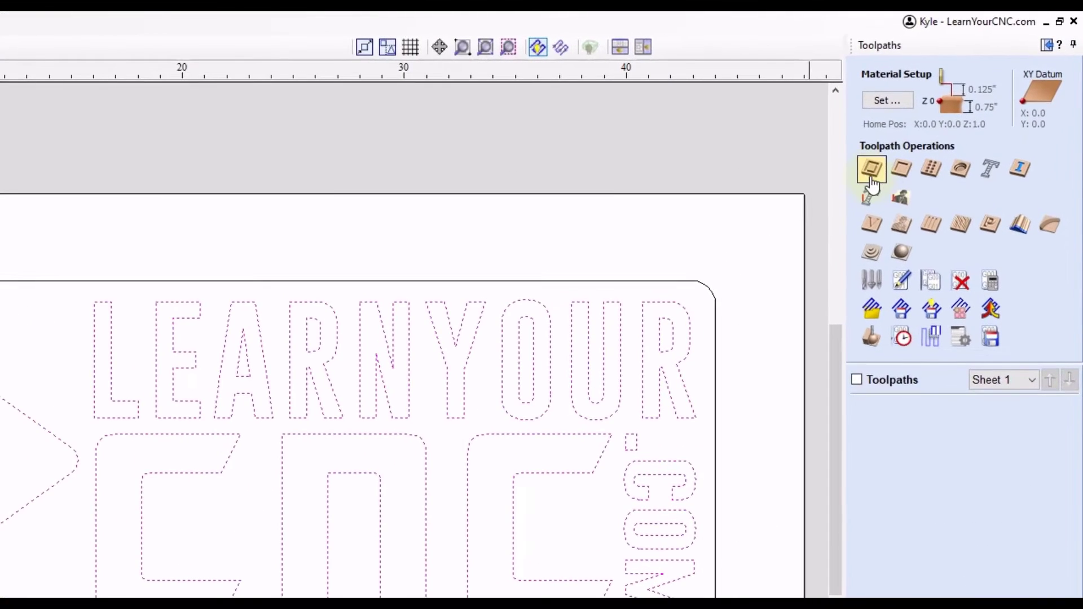
Calculate a 0.125-inch flat-depth V-carve with end mill clearance and preview it in 3D
click(871, 224)
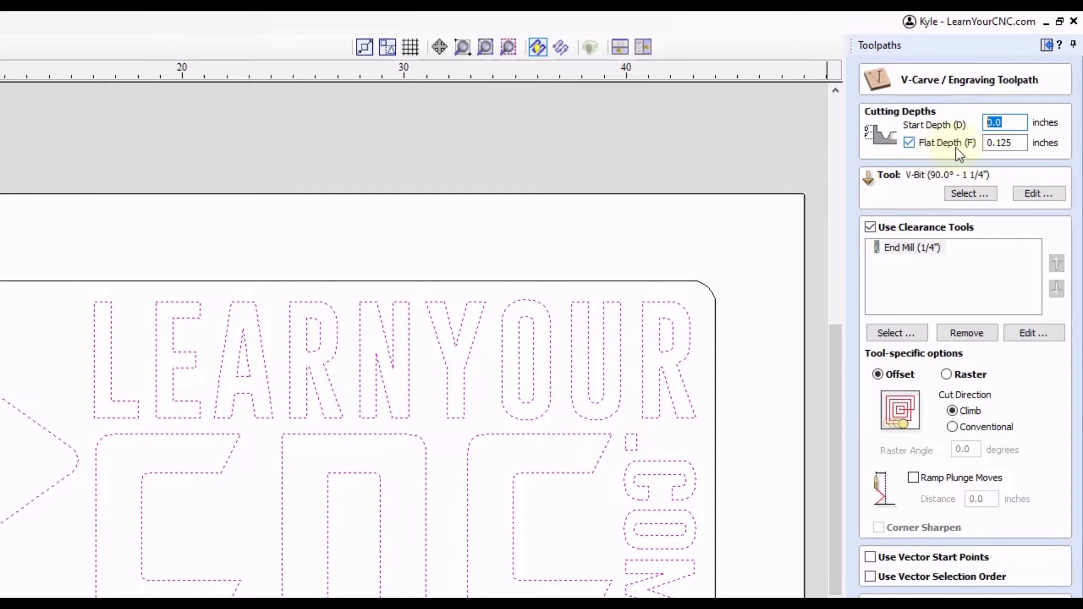
click(1005, 144)
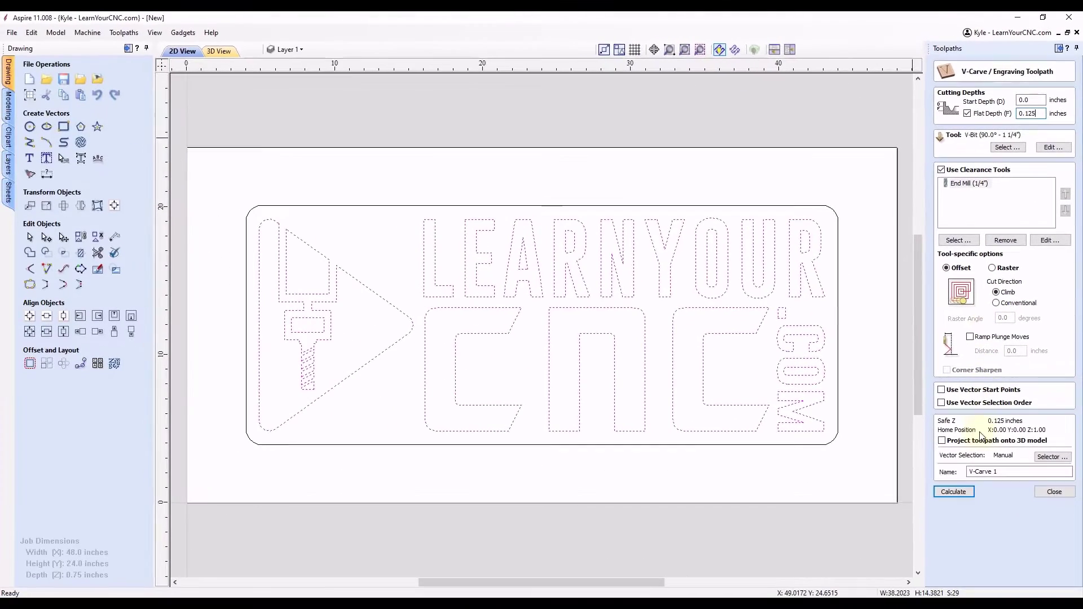
click(953, 492)
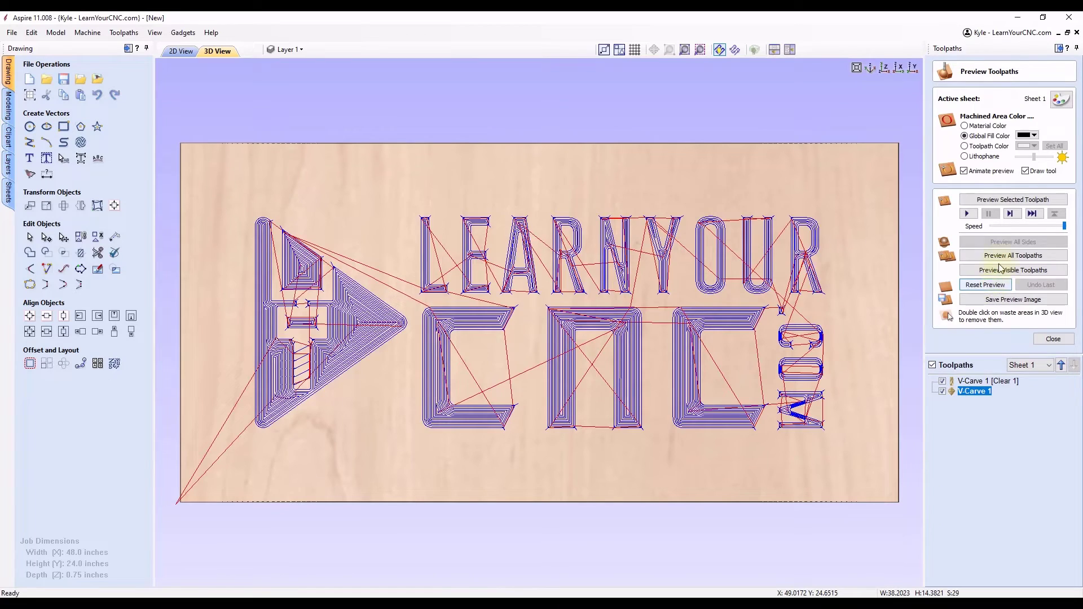
click(1001, 257)
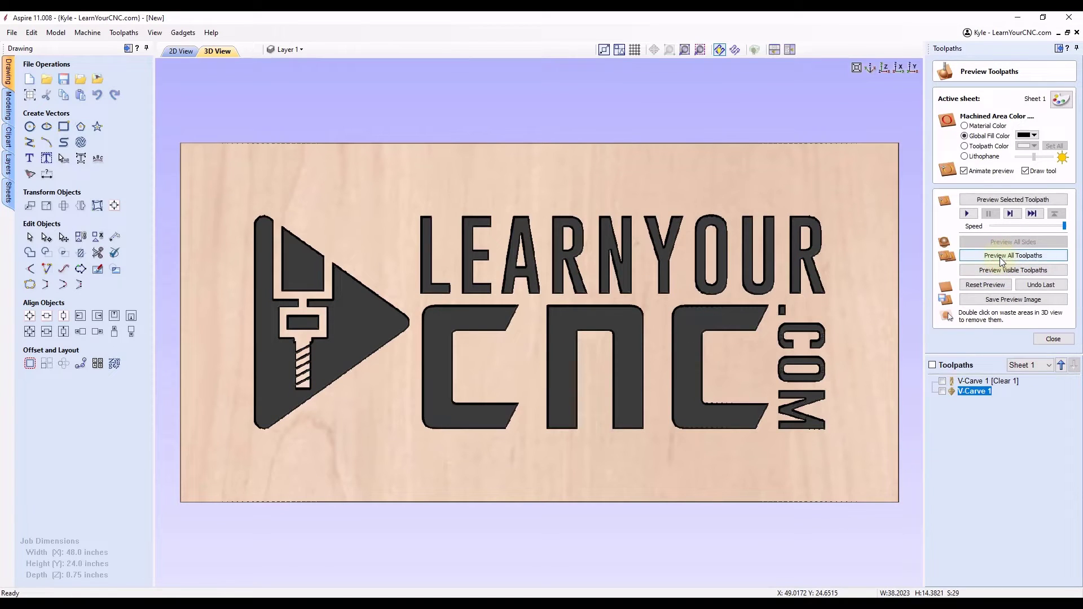
drag(601, 389, 613, 350)
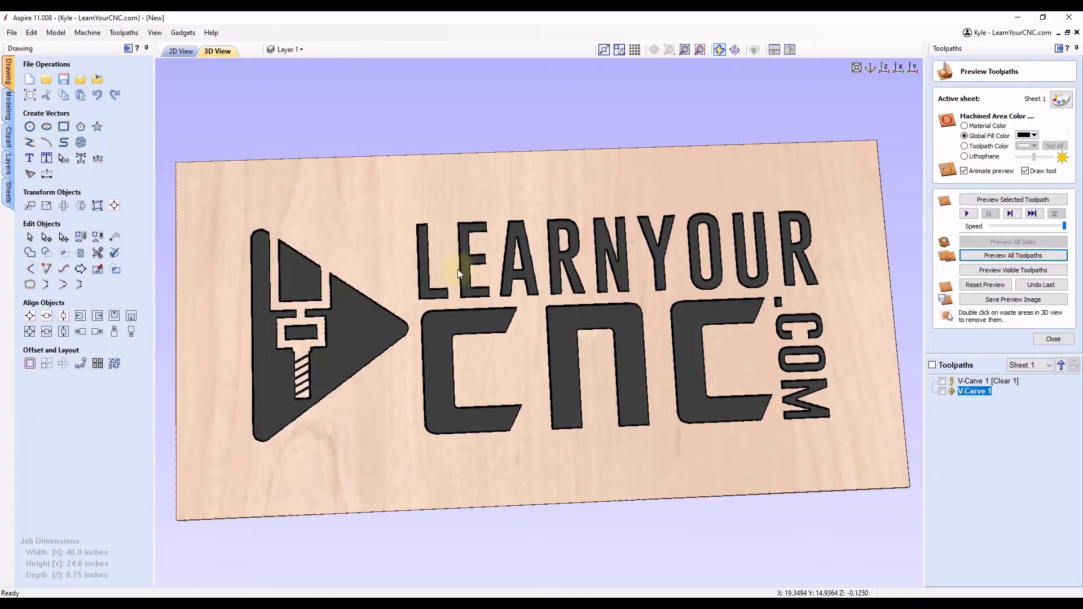
Back in 2D, select only the logo's outer rounded border
click(180, 51)
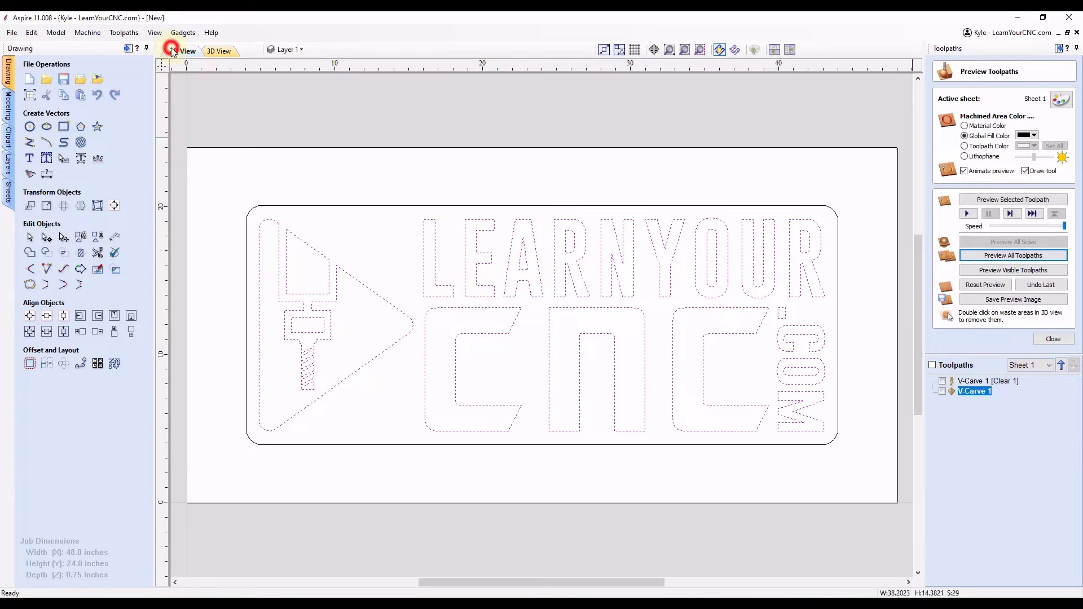
click(399, 206)
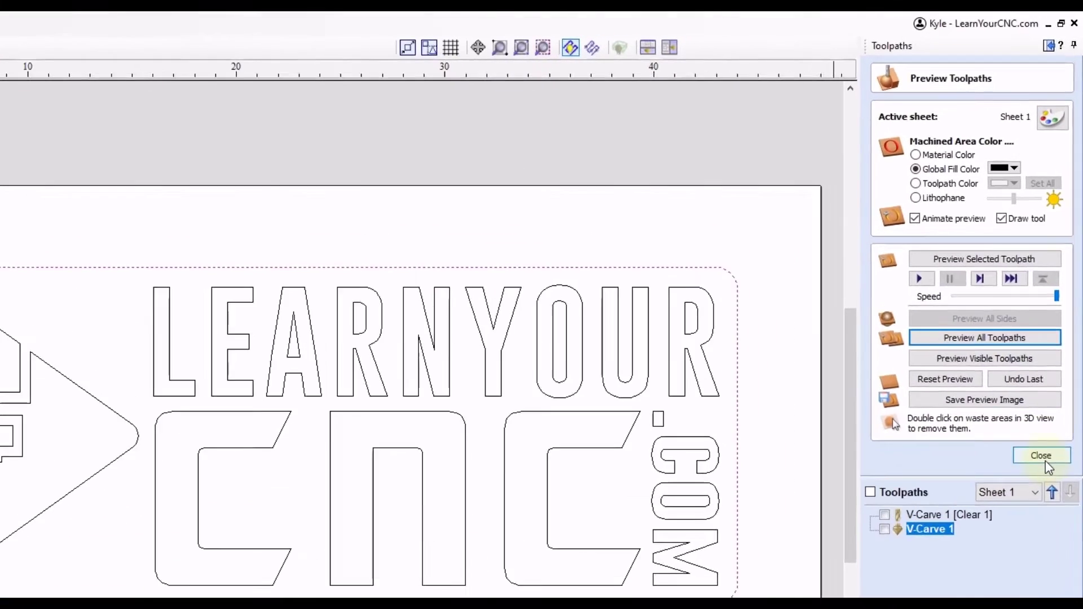
click(1052, 338)
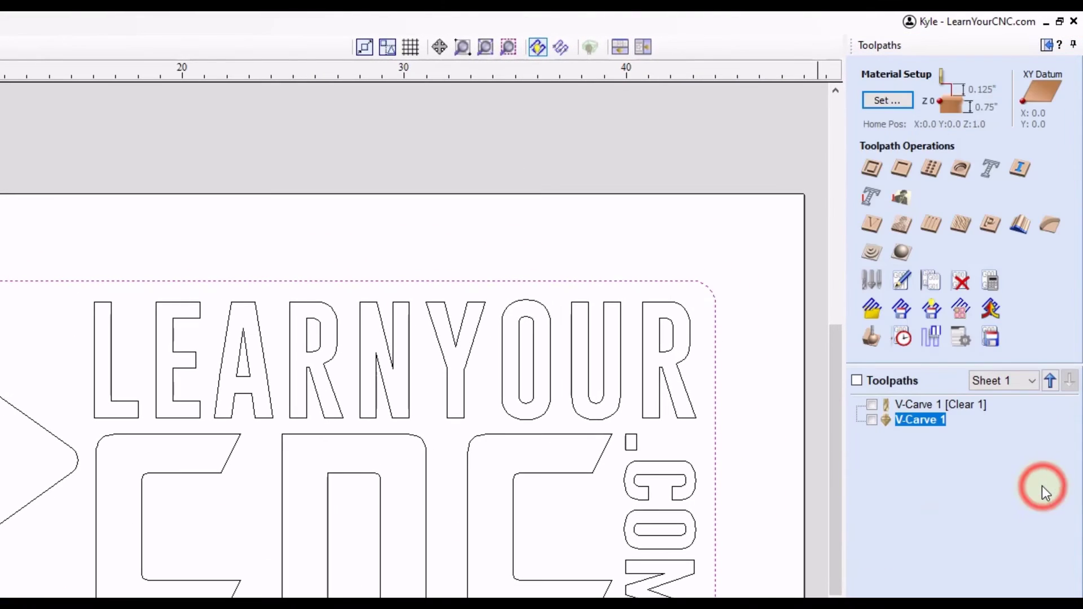
Calculate a 0.75-inch-deep outside profile cut with a 0.25-inch end mill
click(872, 168)
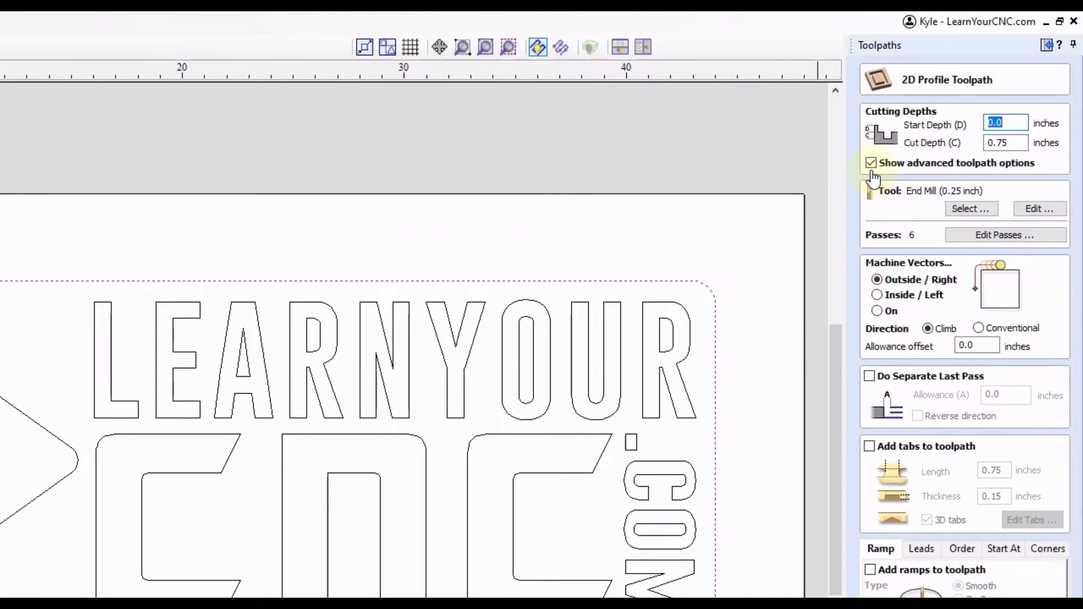
double_click(1006, 143)
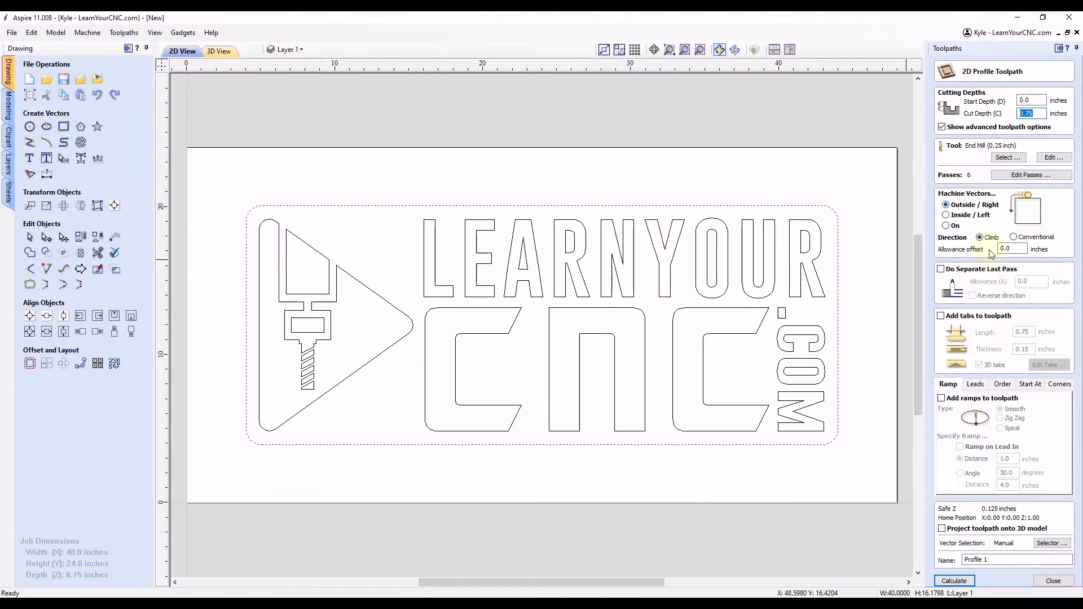
click(959, 581)
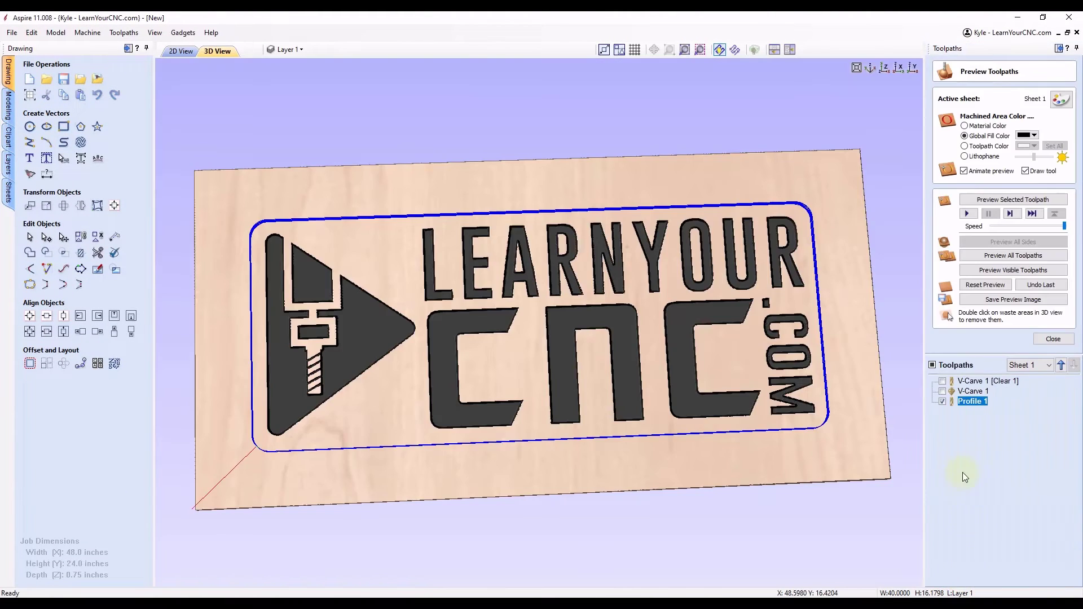
Preview the profile cut and orbit the board, ending in a square-on top view
click(1002, 201)
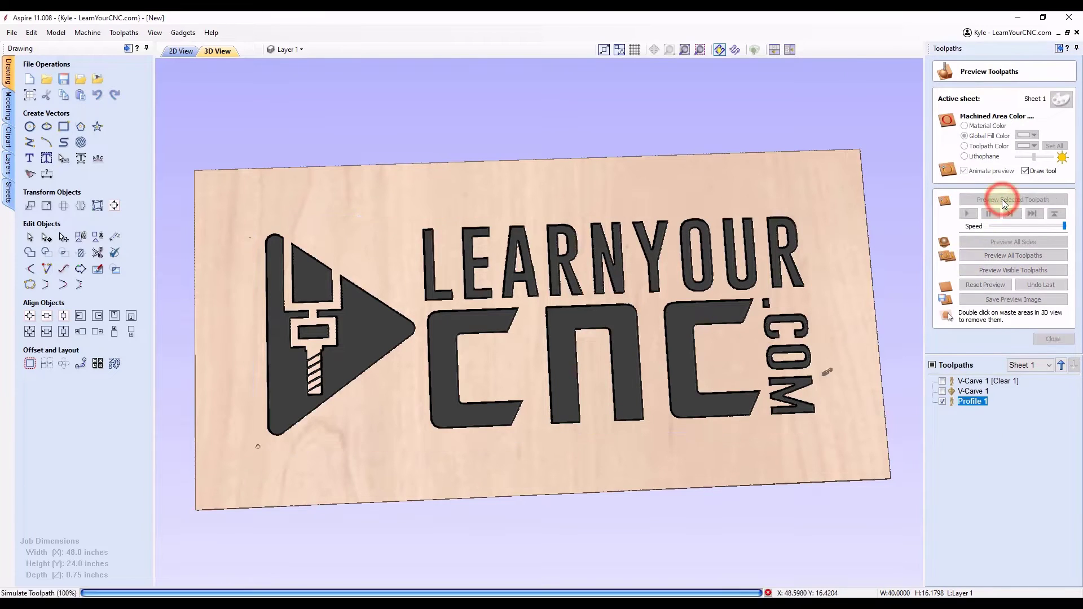
click(824, 169)
drag(780, 269, 776, 238)
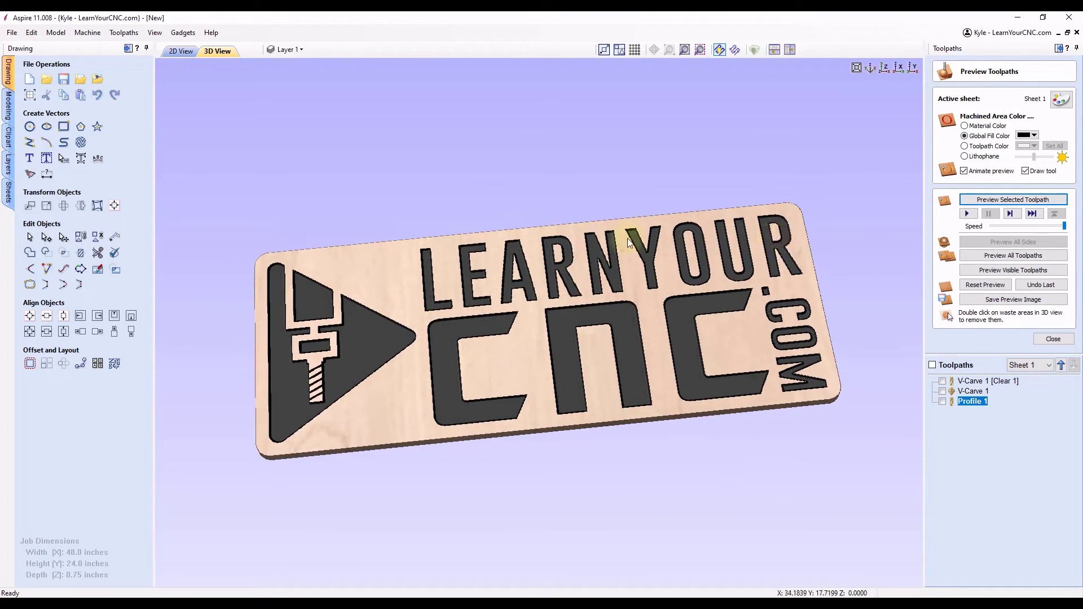
drag(456, 262, 526, 295)
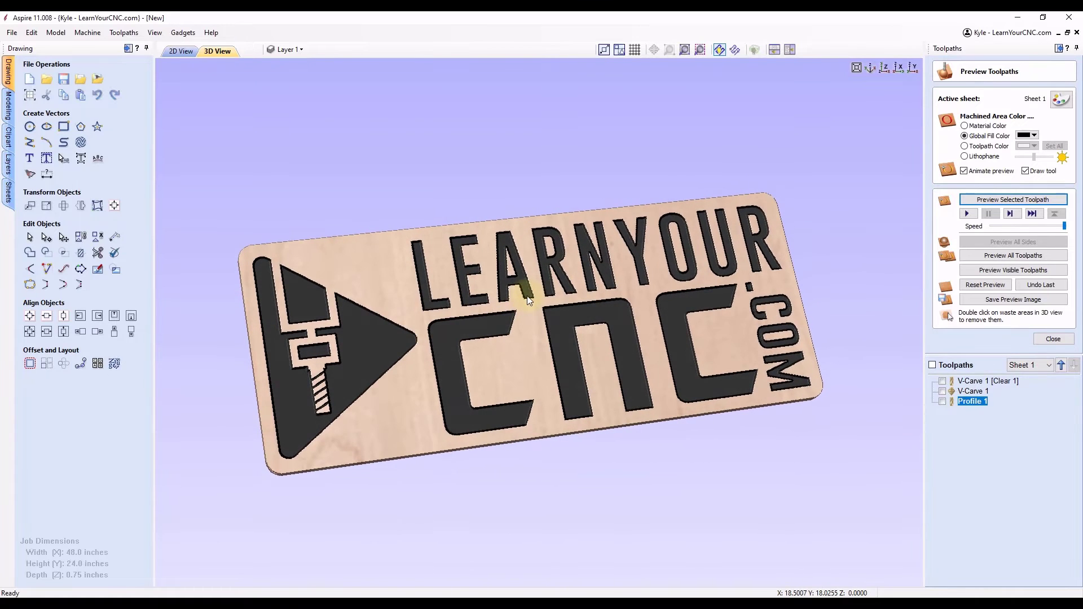
drag(764, 272, 512, 223)
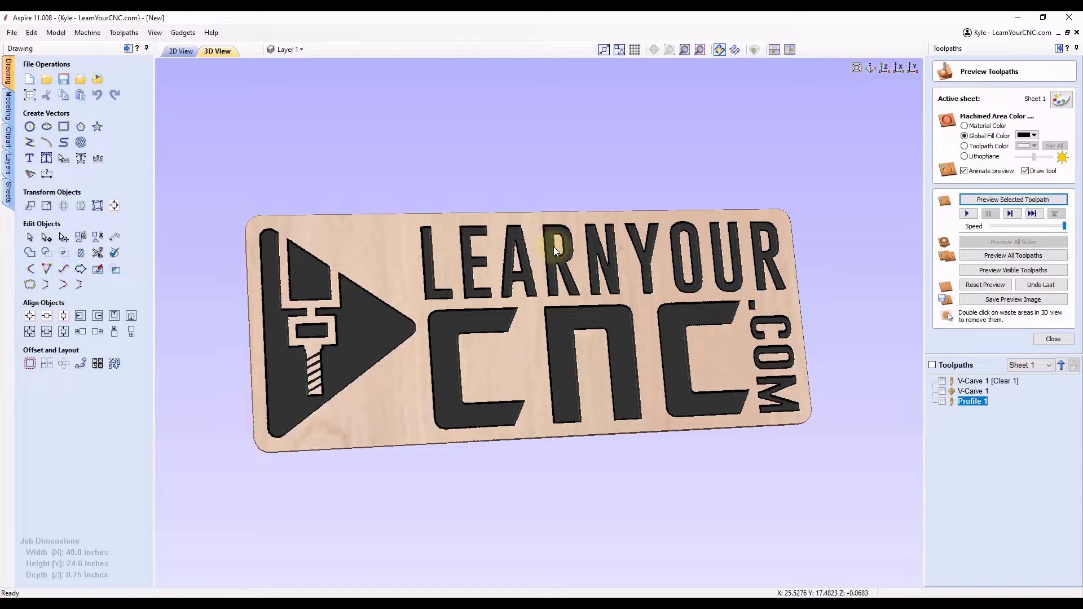
drag(755, 268, 512, 269)
key(0)
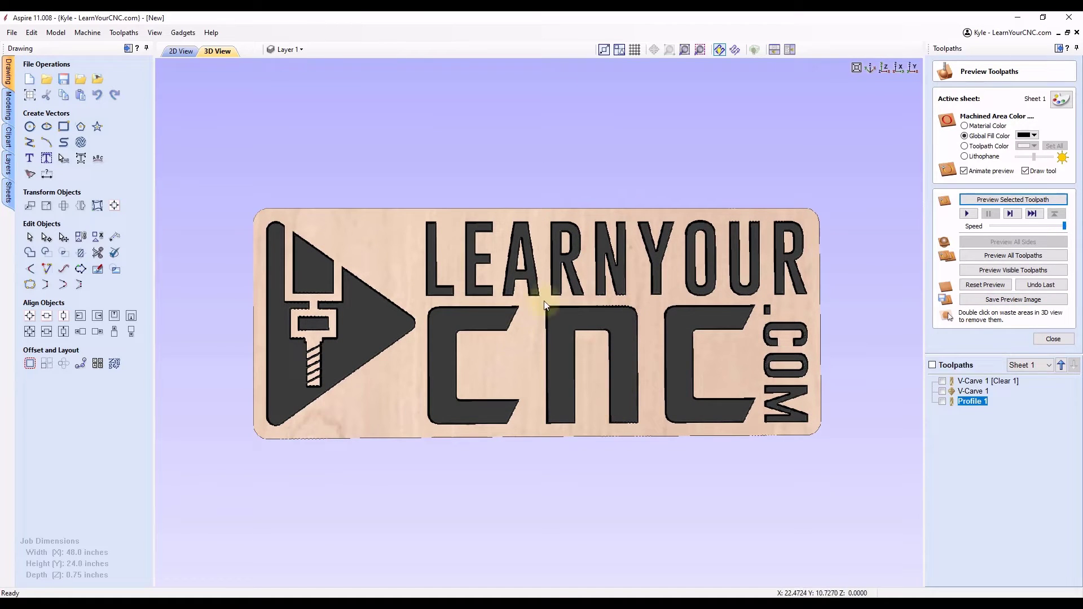
Reset and close the toolpath preview and return to the 2D drawing
click(1009, 285)
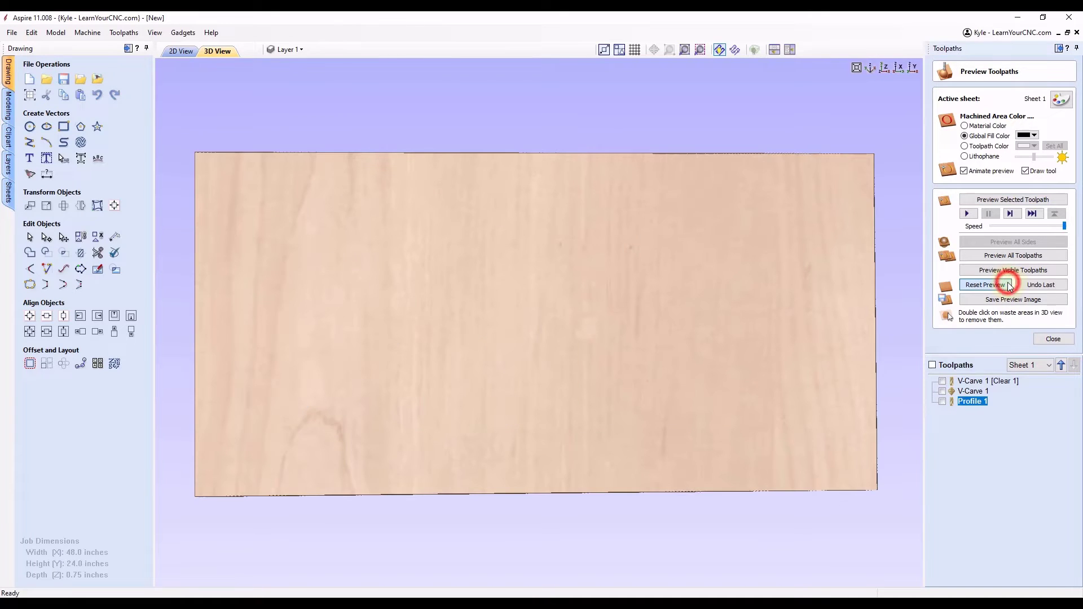
click(1052, 339)
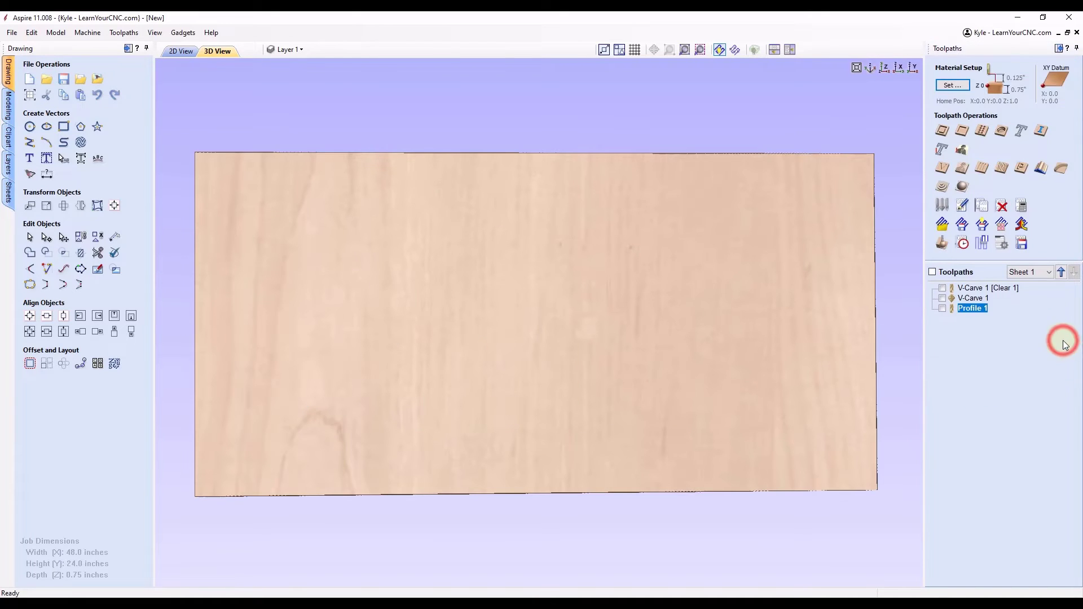
click(182, 53)
click(508, 177)
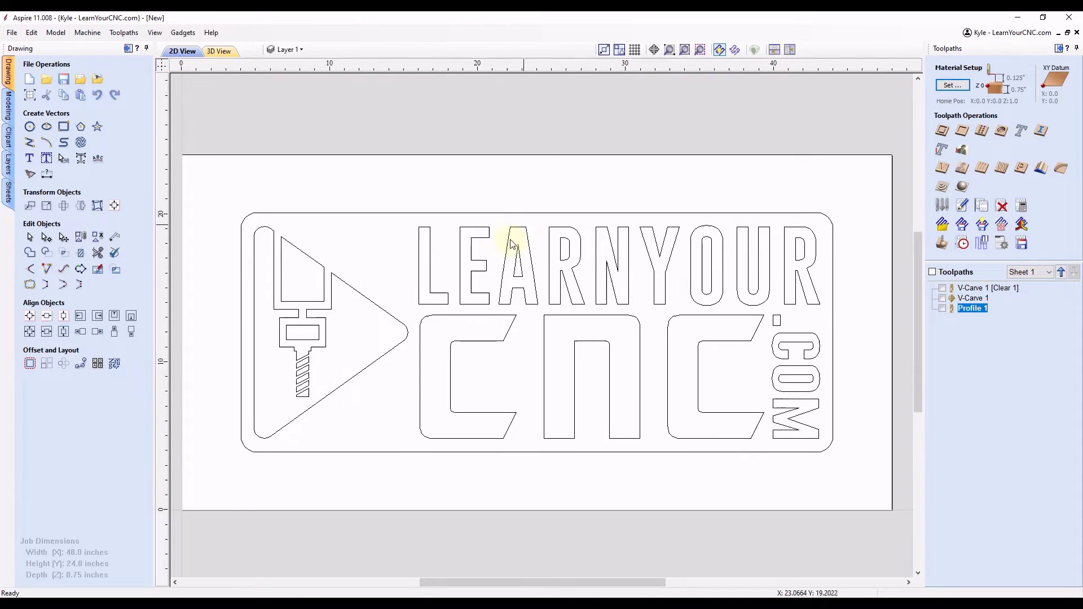
scroll(563, 186, down, 2)
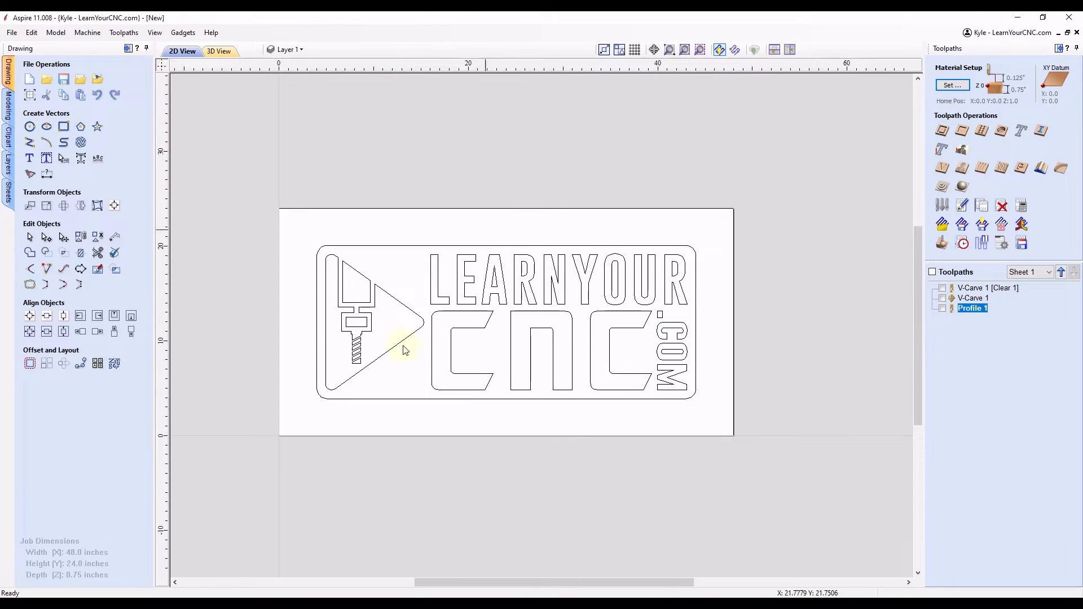
middle_drag(491, 266, 491, 313)
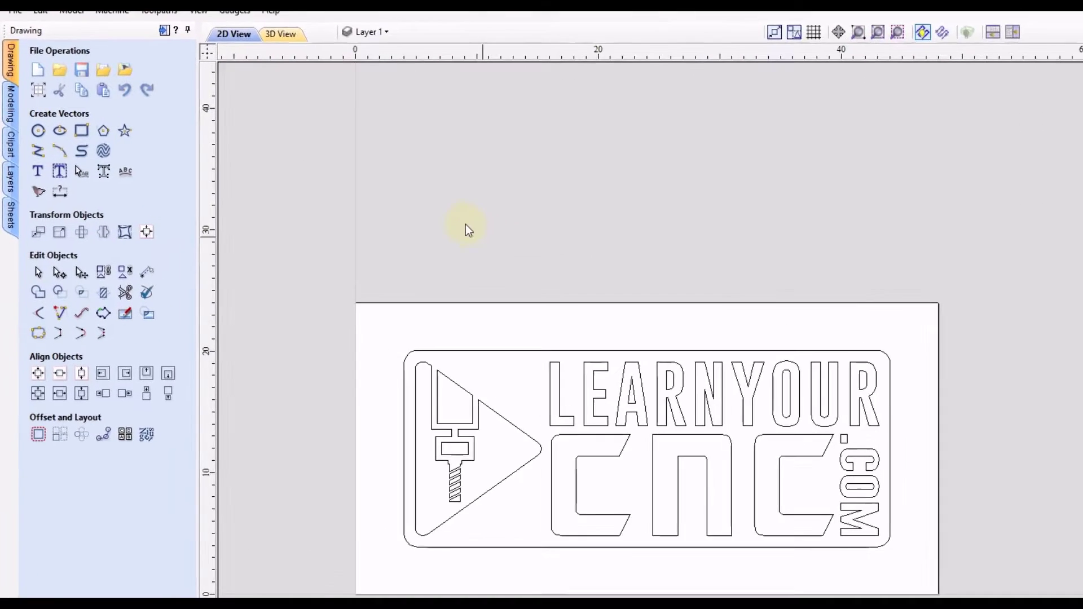
click(44, 90)
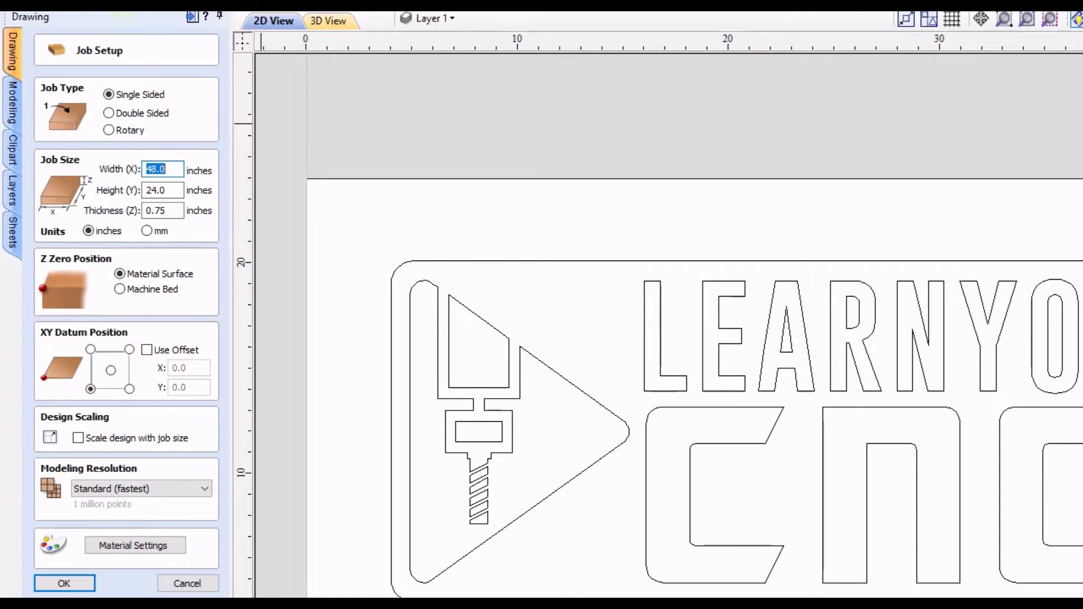
click(190, 587)
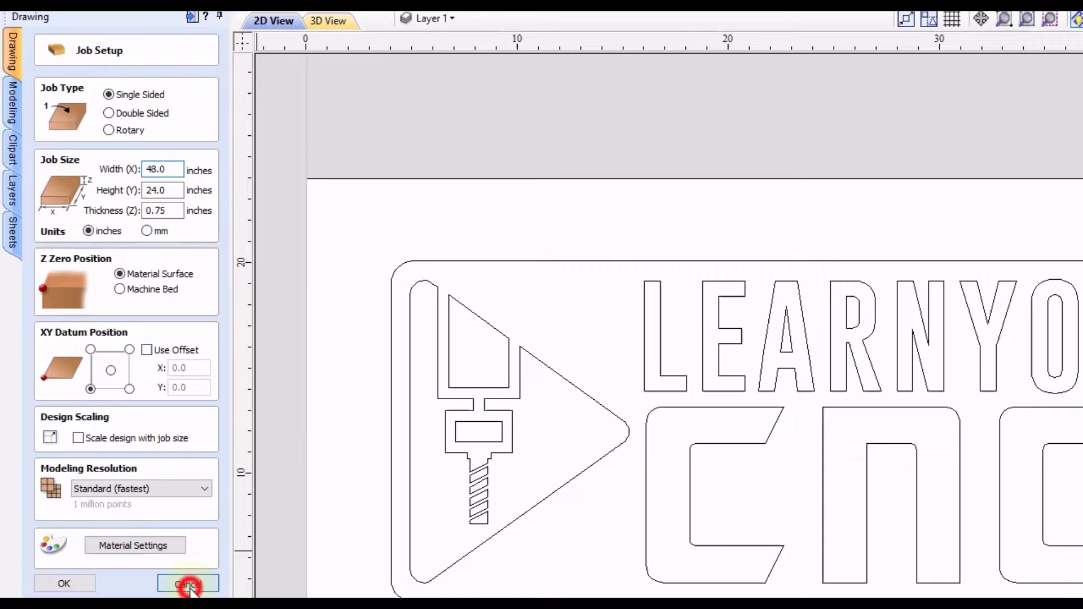
click(13, 239)
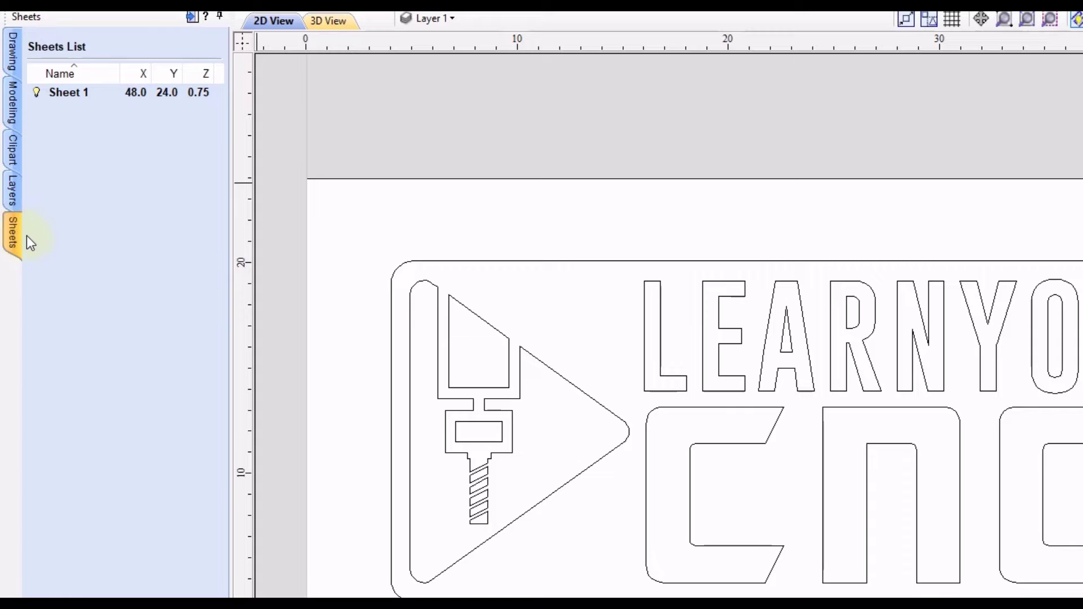
Rename Sheet 1 to 'Project Rendering'
right_click(66, 94)
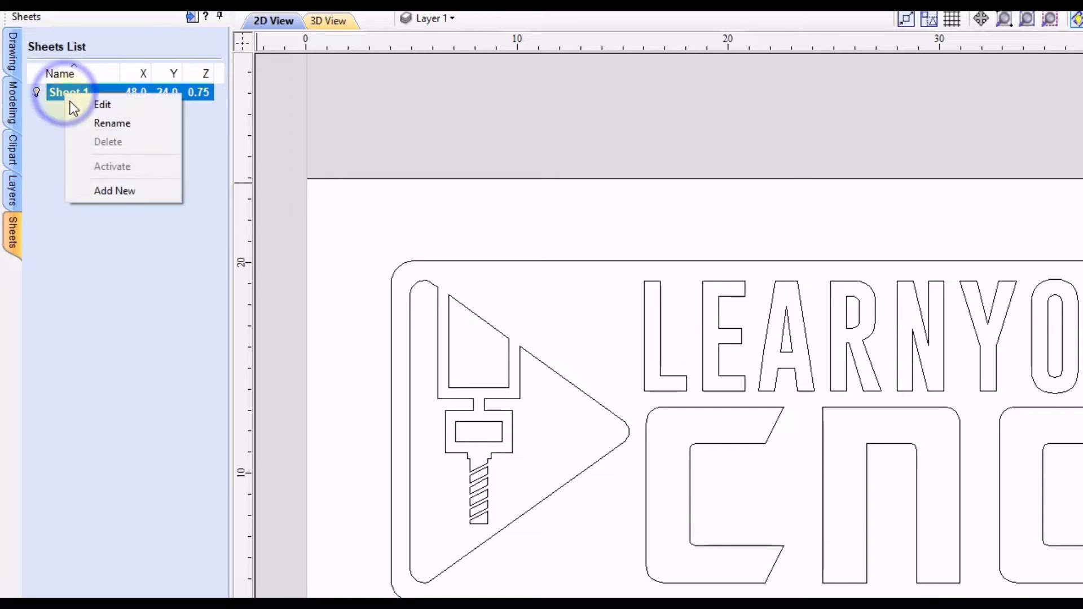
click(110, 123)
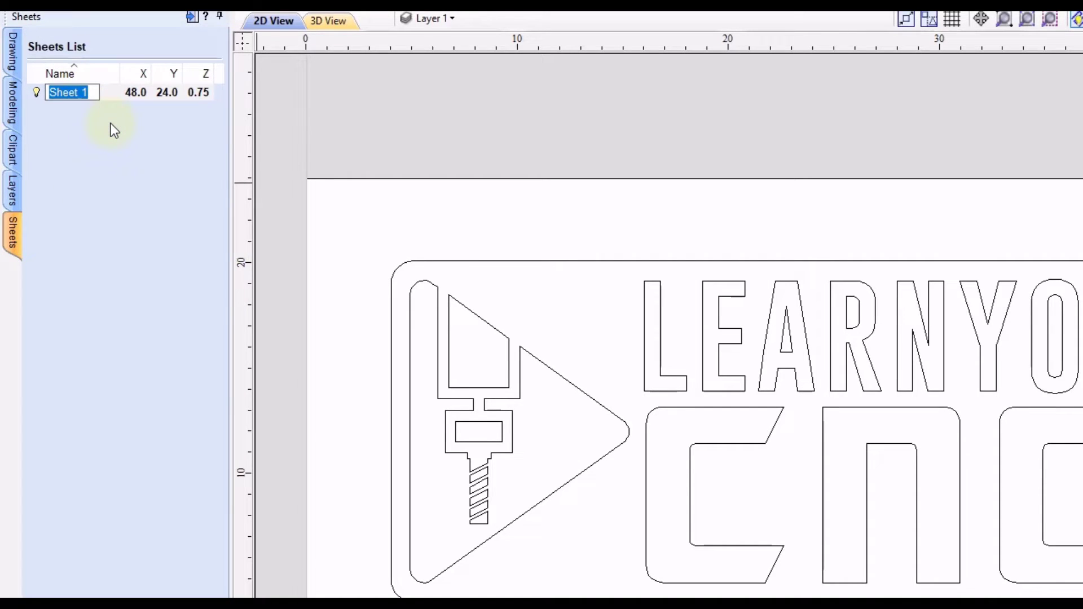
text(Project)
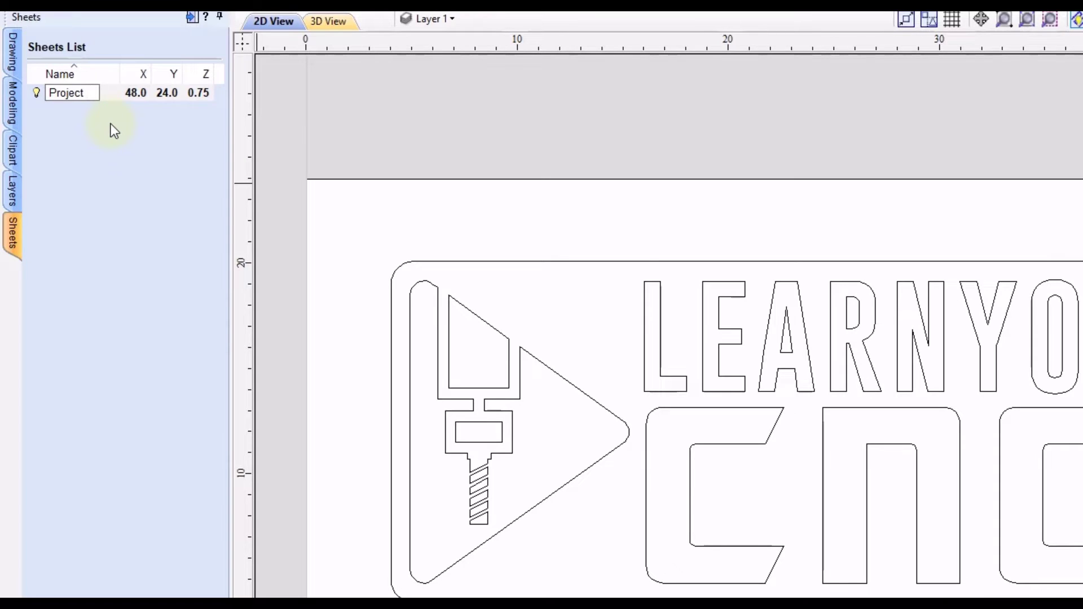
text( Rendering)
click(110, 123)
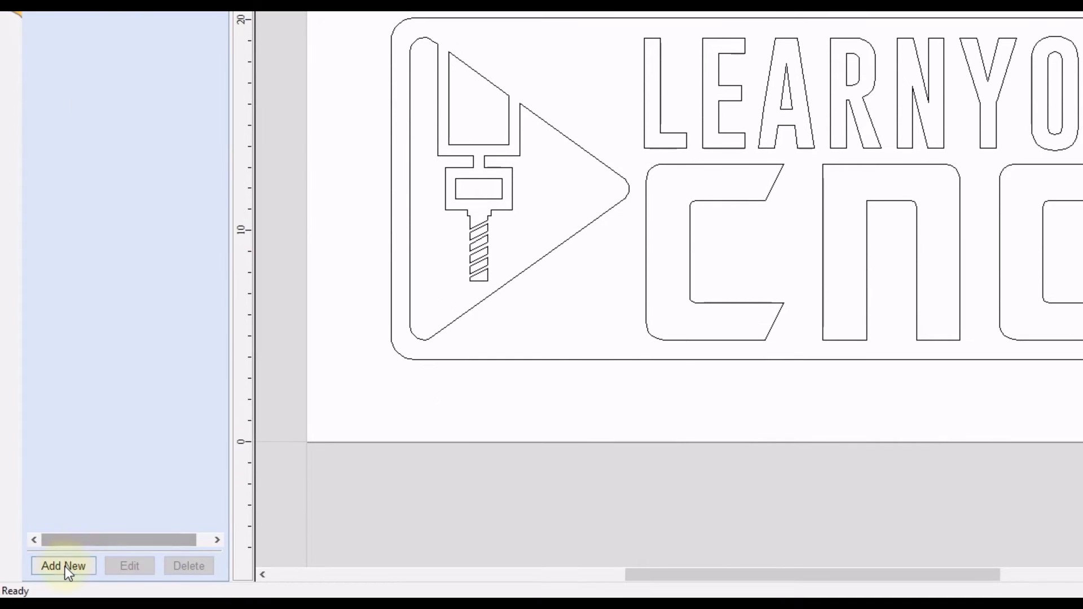
Add a new sheet named 'Project Cut File'
click(66, 564)
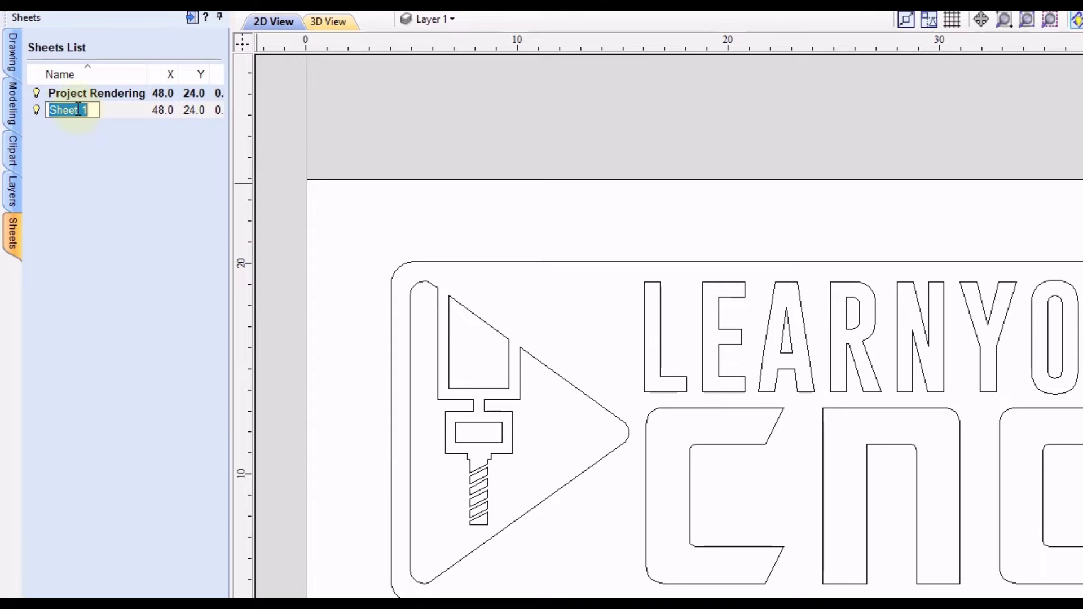
text(Proj)
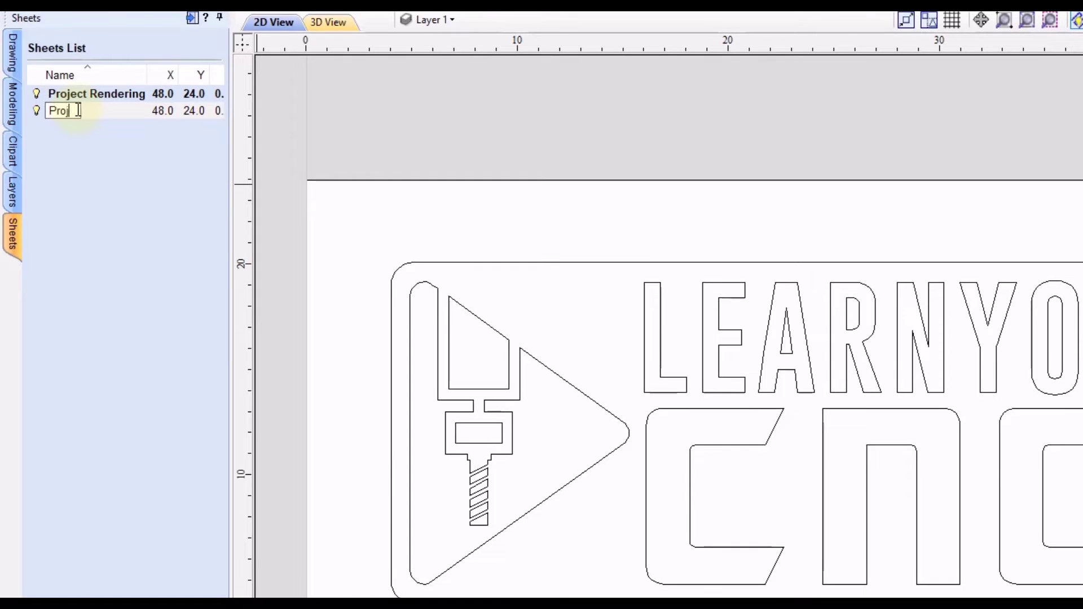
text(ect Cut )
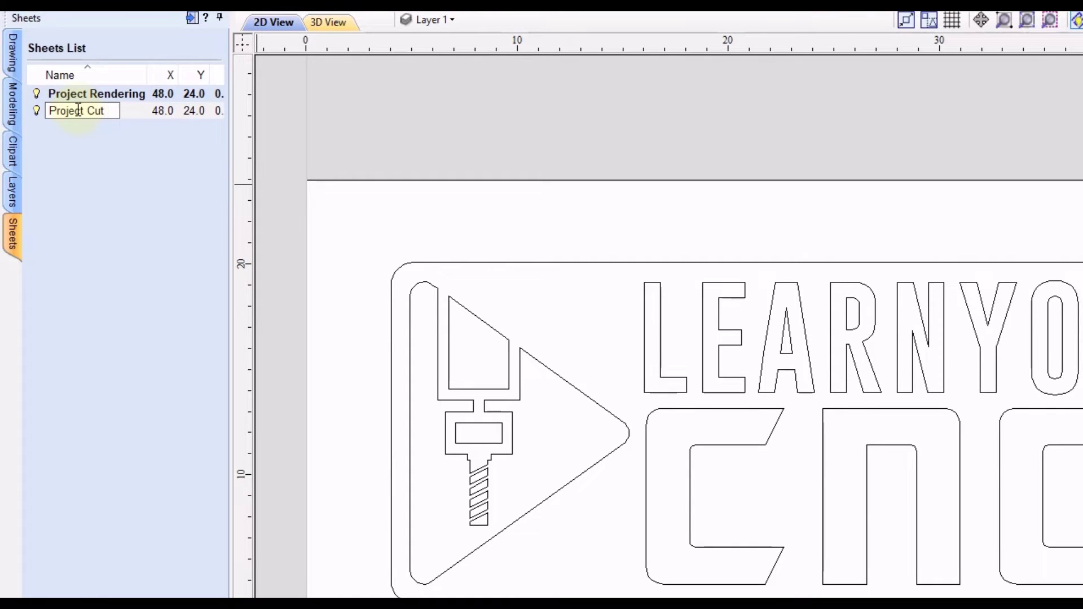
text(File)
key(Return)
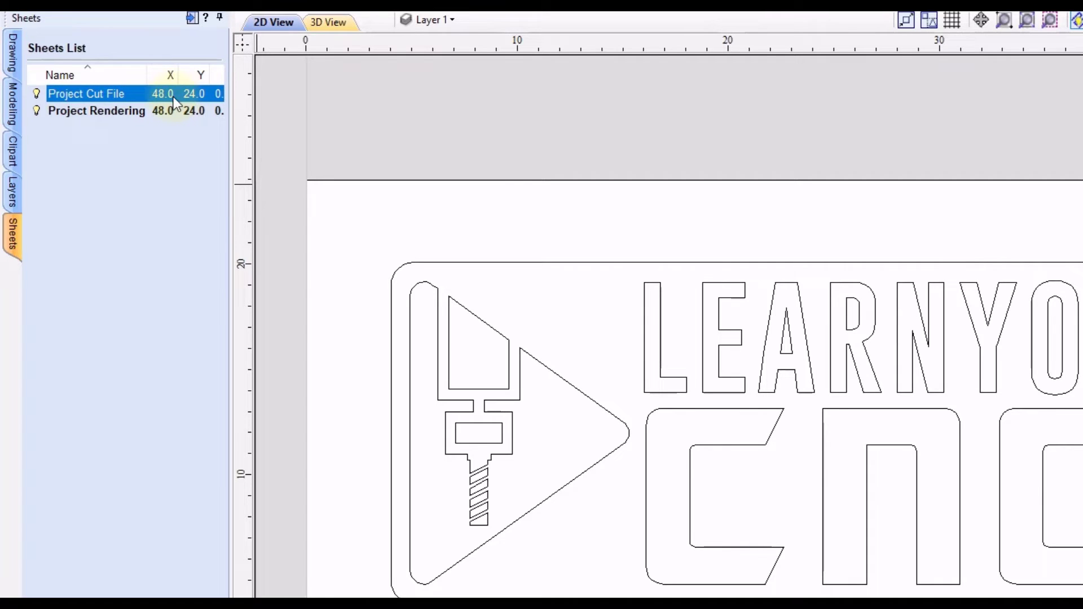
right_click(96, 93)
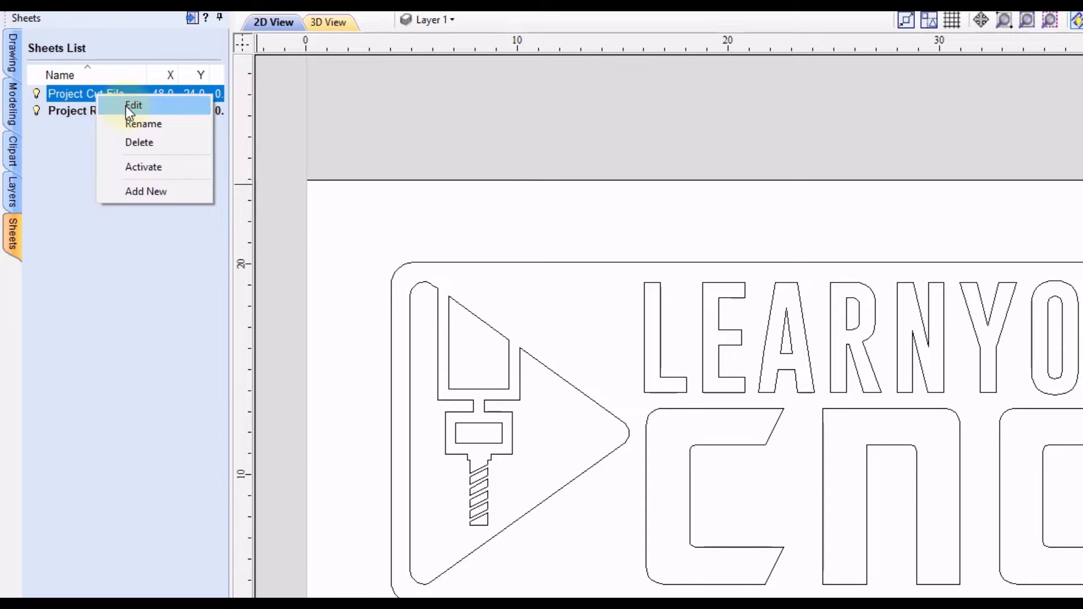
Resize the Project Cut File sheet to 24 inches wide by 48 inches tall
click(127, 106)
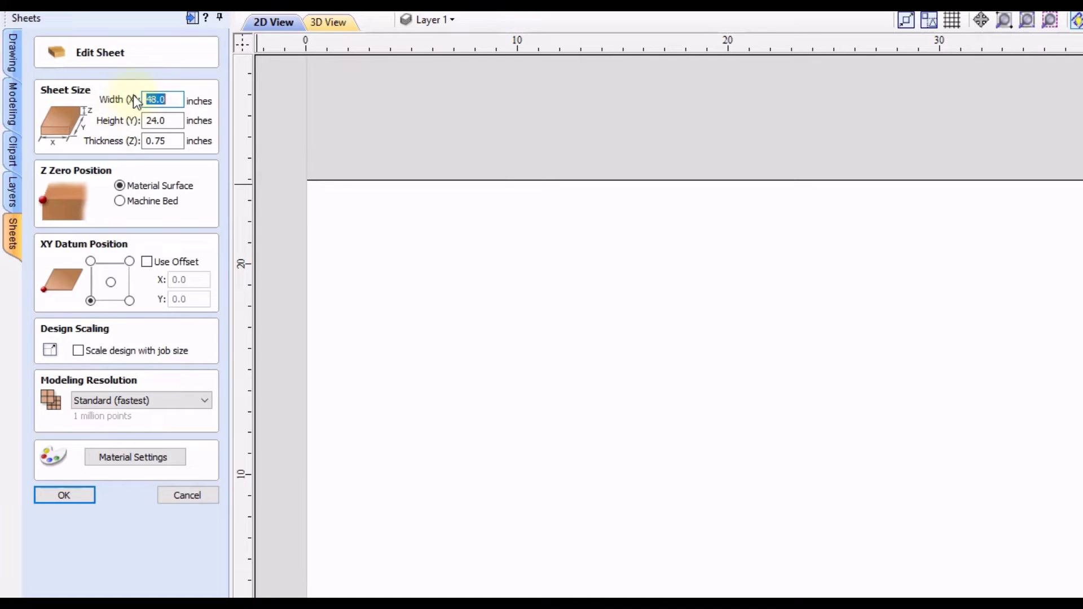
scroll(661, 500, down, 3)
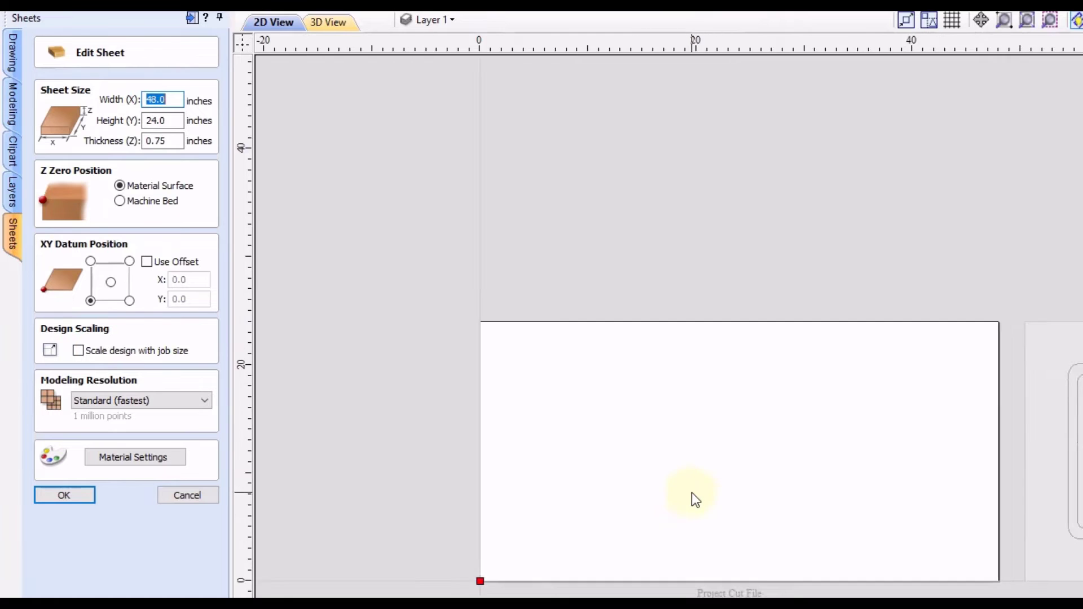
scroll(695, 500, down, 2)
scroll(1065, 445, up, 1)
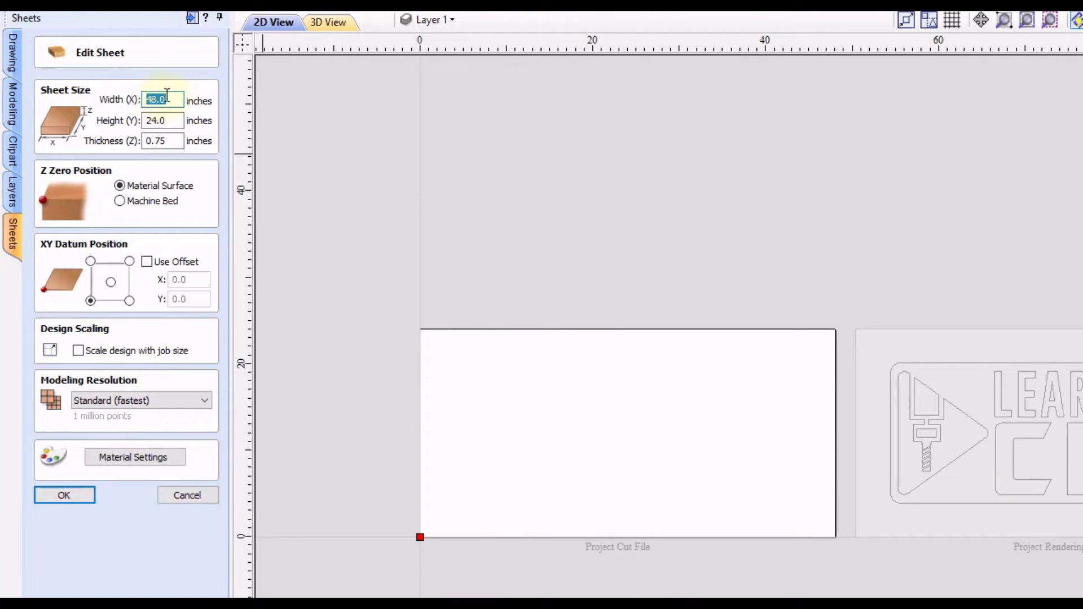
text(24)
click(164, 119)
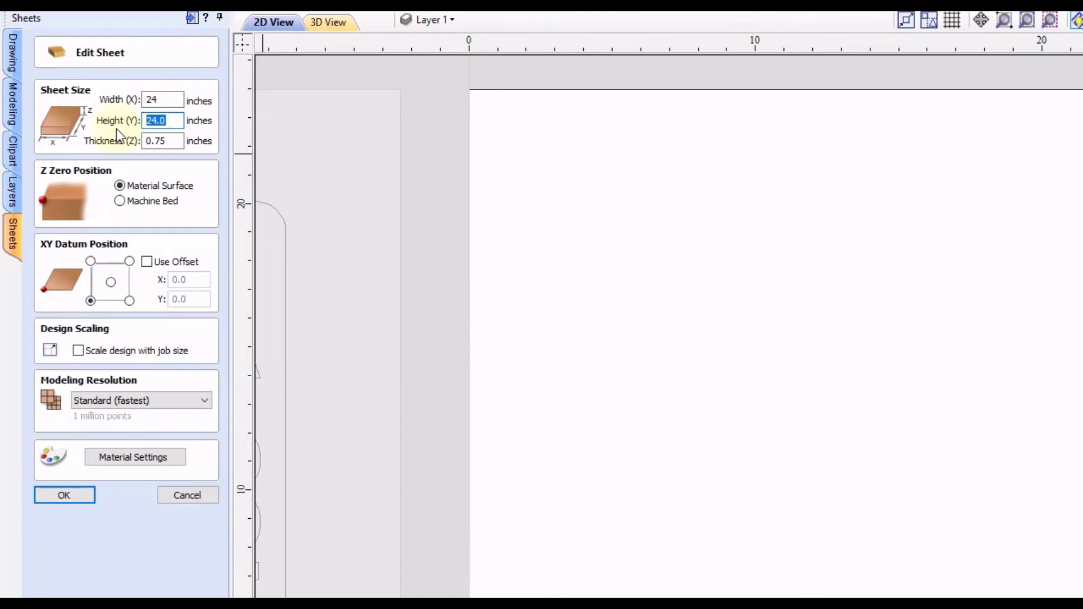
text(48)
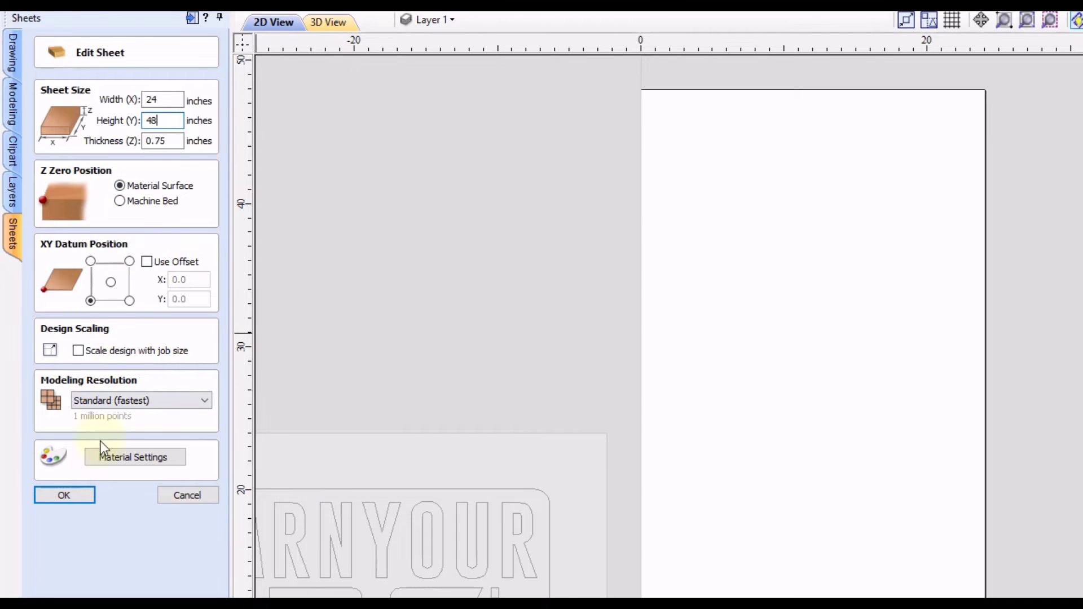
click(65, 494)
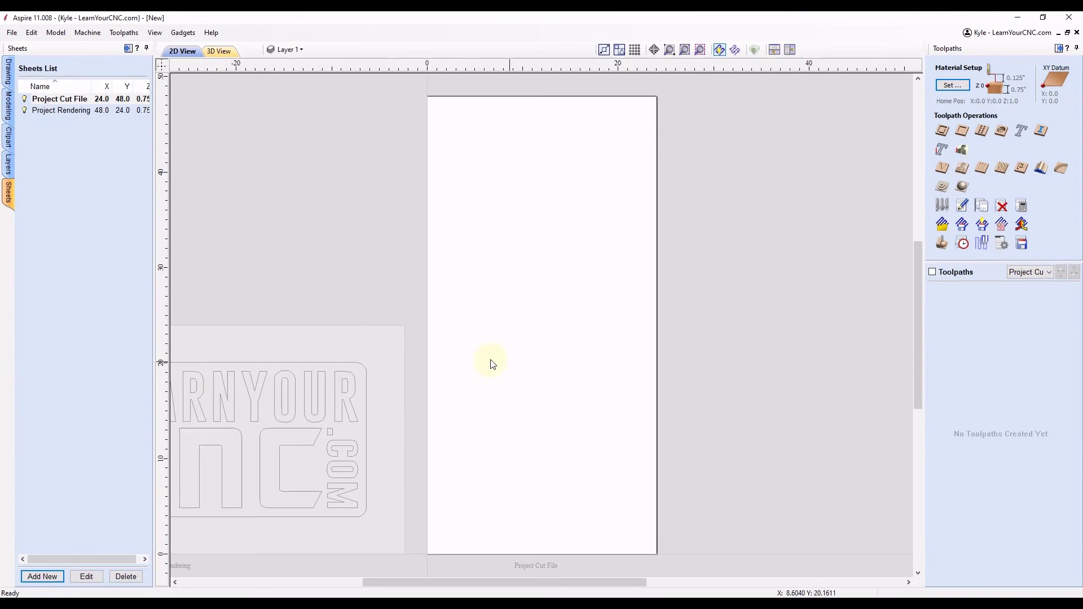
Zoom out to show both sheets and make Project Rendering the active sheet
middle_drag(492, 364, 635, 351)
scroll(612, 351, down, 2)
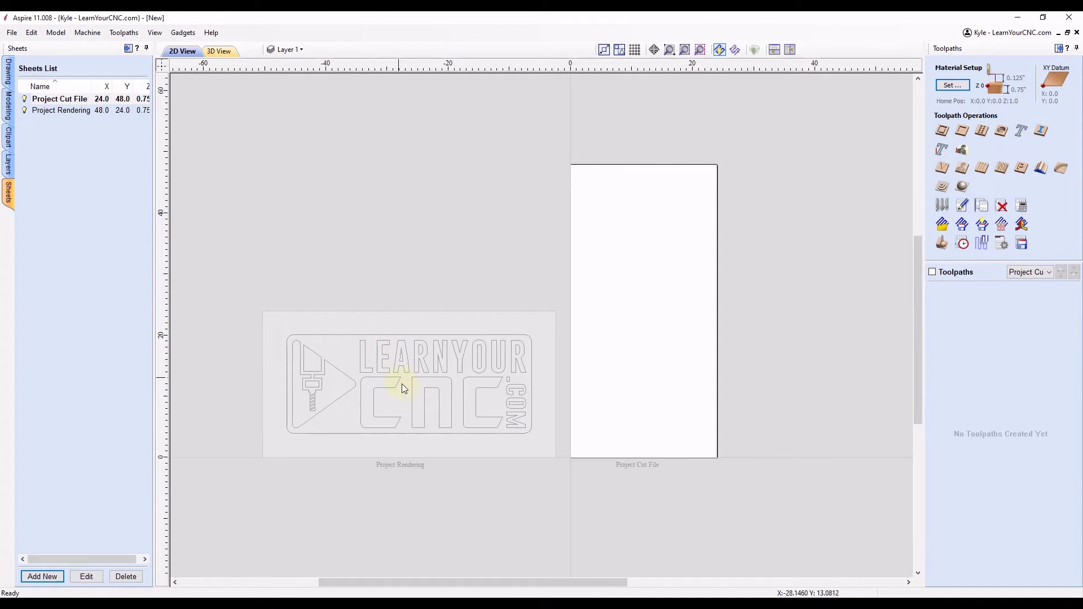
double_click(402, 344)
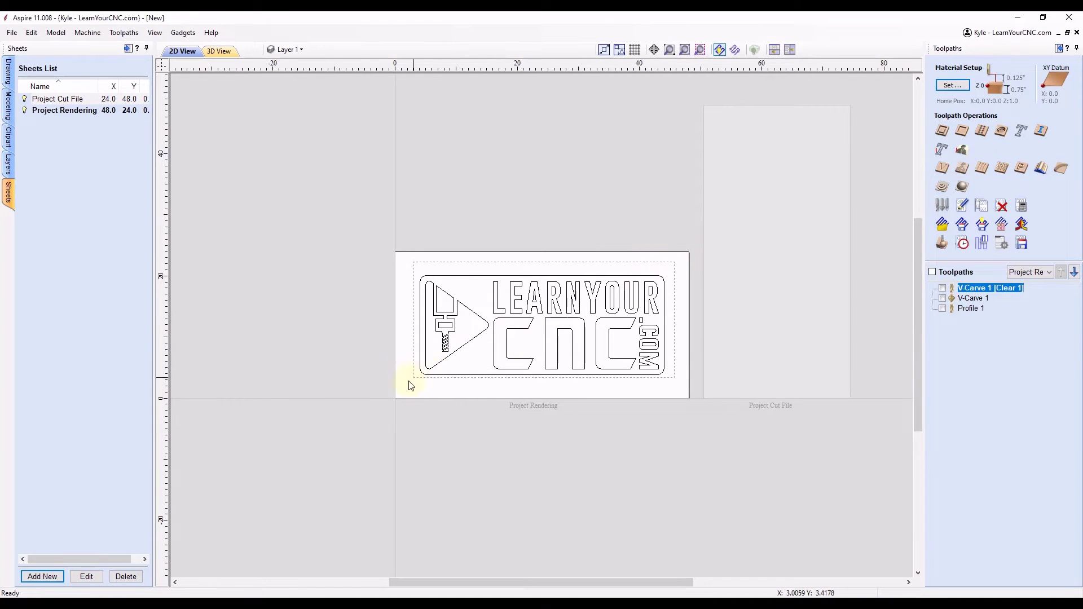
Select all the LearnYourCNC logo vectors and copy them to the Project Cut File sheet
key(ctrl+a)
middle_drag(466, 387, 419, 311)
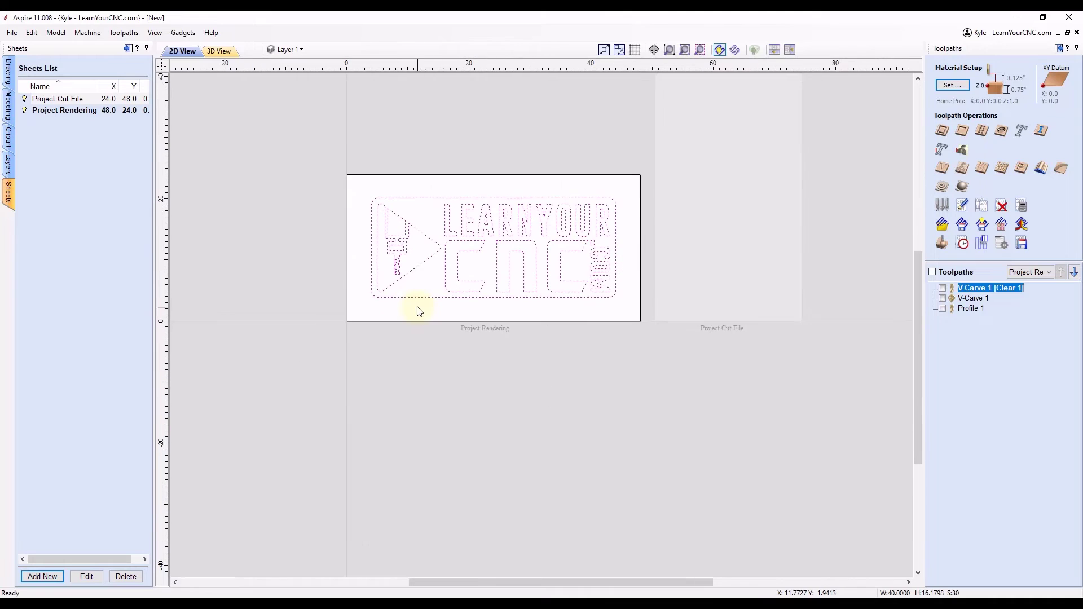
right_click(445, 203)
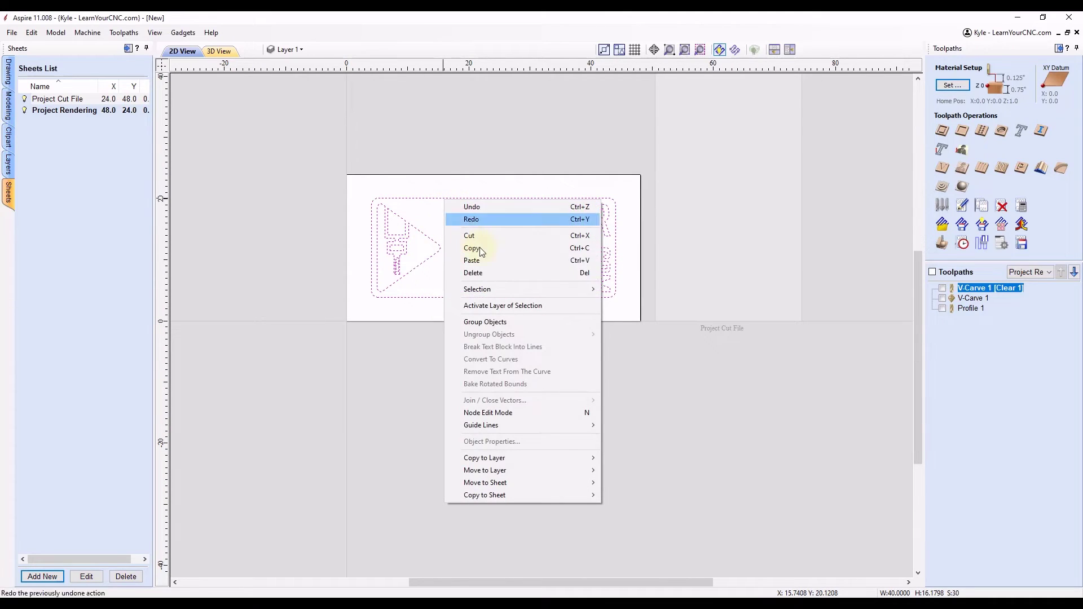
mouse_move(500, 496)
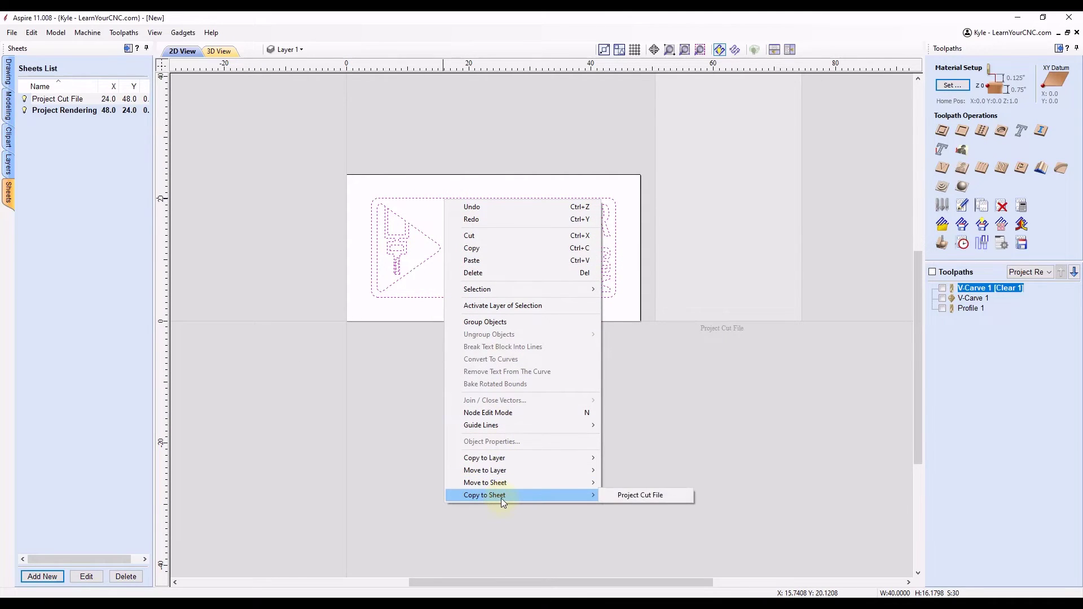
click(627, 497)
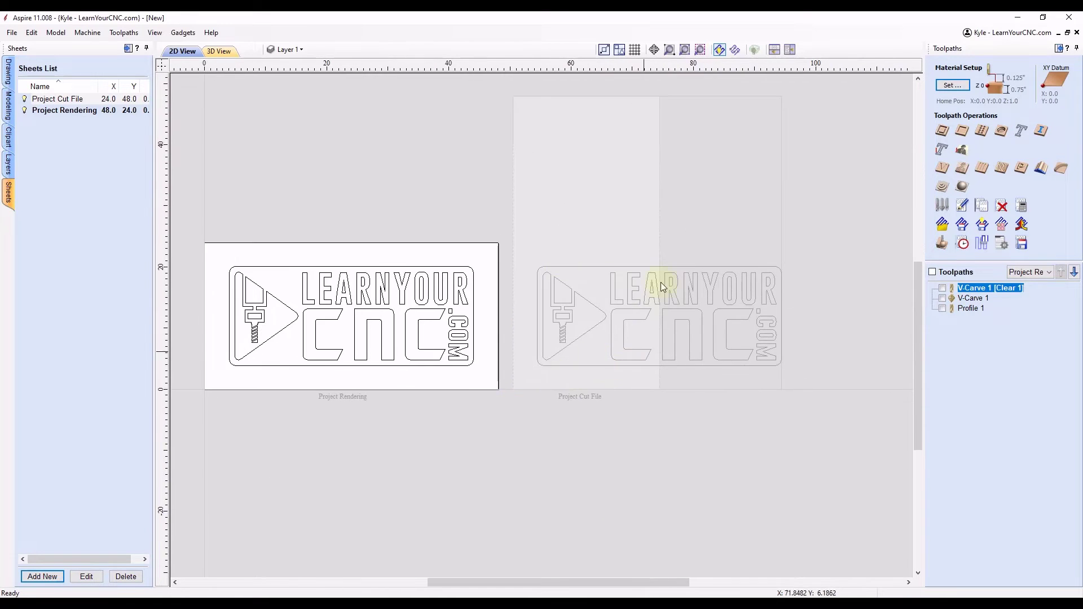
Make Project Cut File active, select its logo copy and rotate it 90°
click(607, 191)
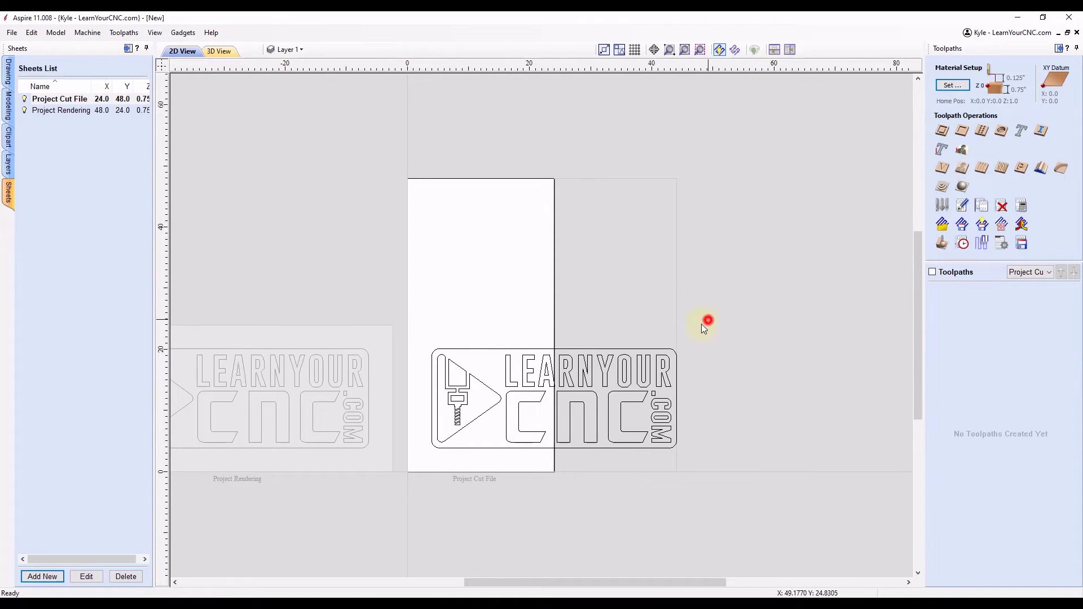
drag(705, 322, 412, 471)
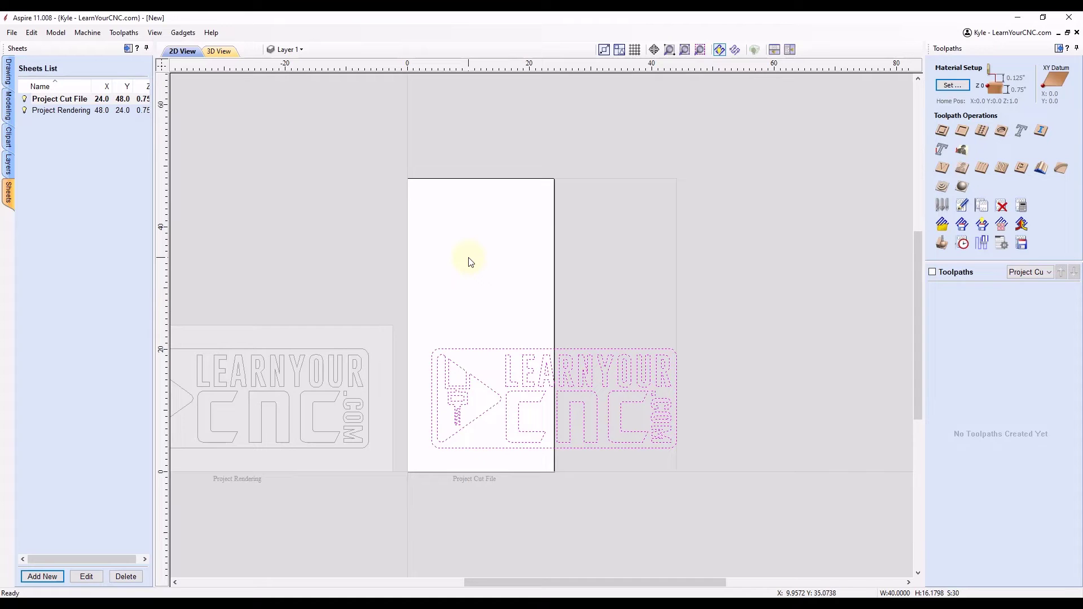
key(r)
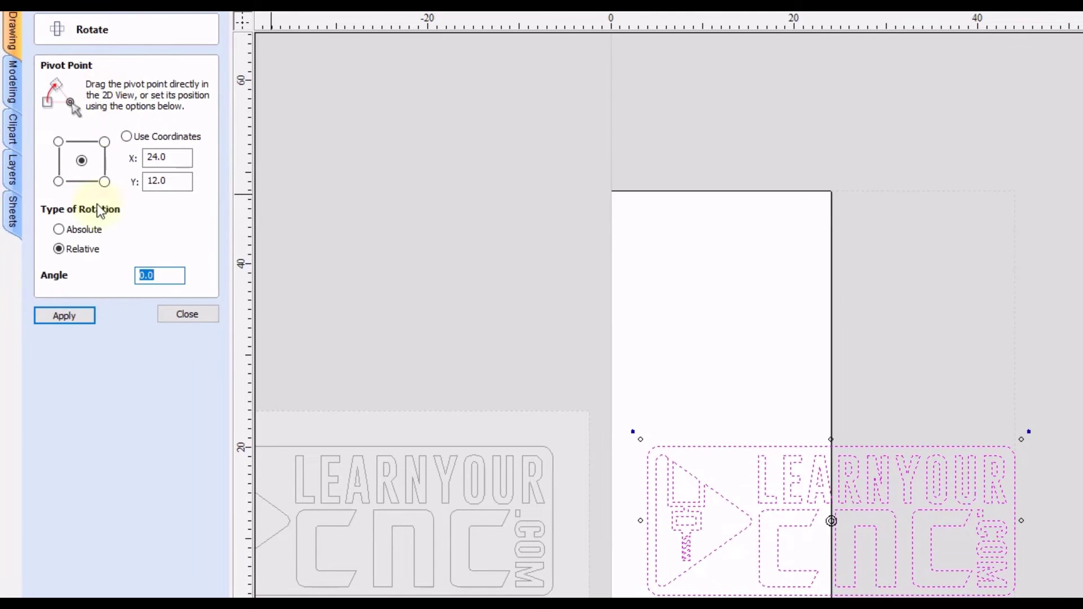
text(90)
click(74, 318)
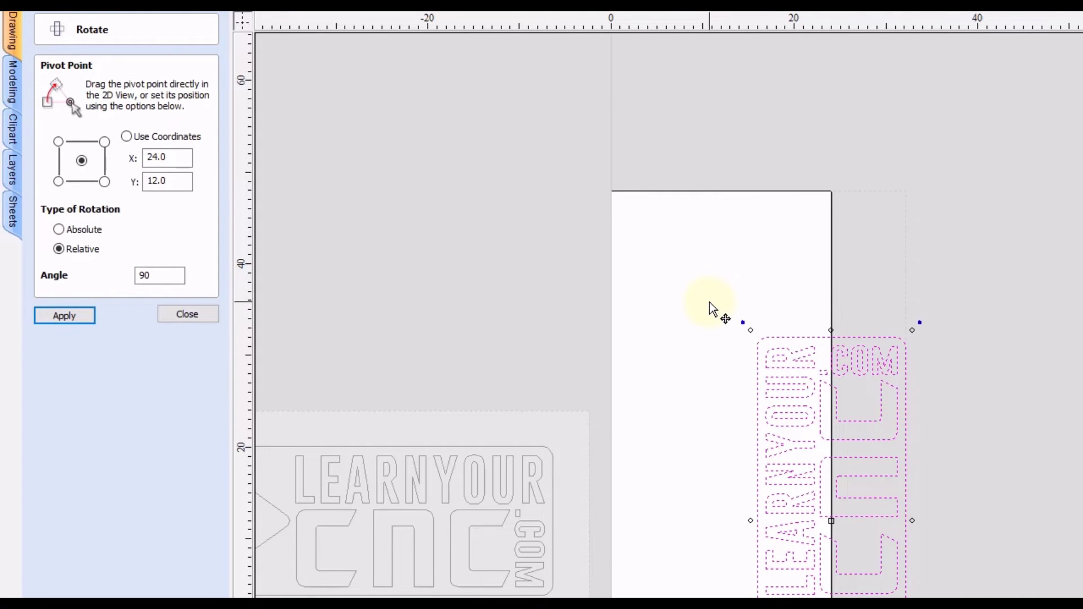
Undo the 90° rotation and rotate the logo by -90° instead
click(45, 11)
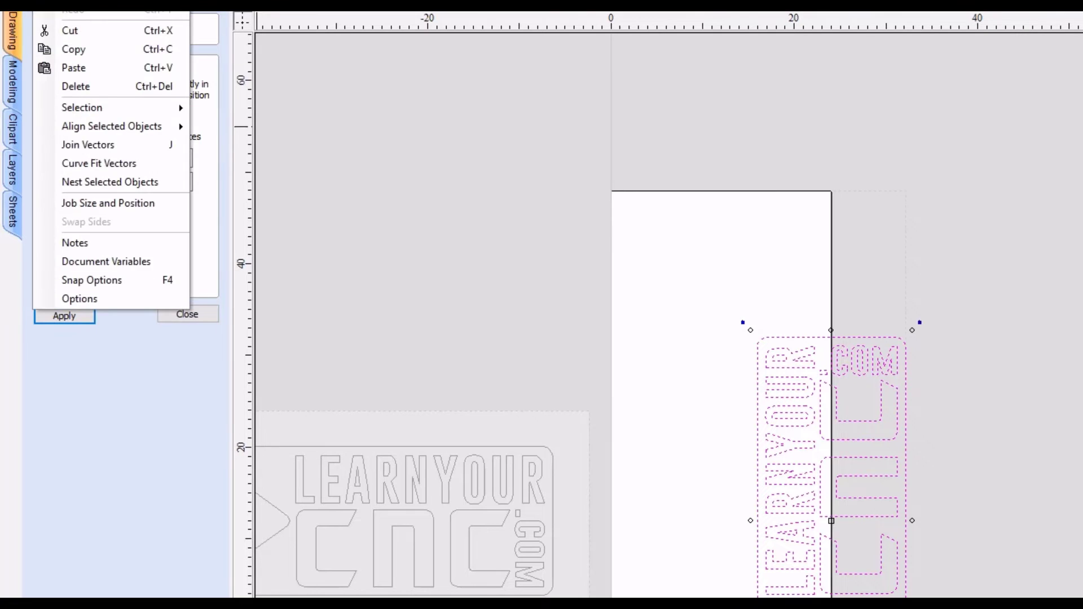
click(62, 14)
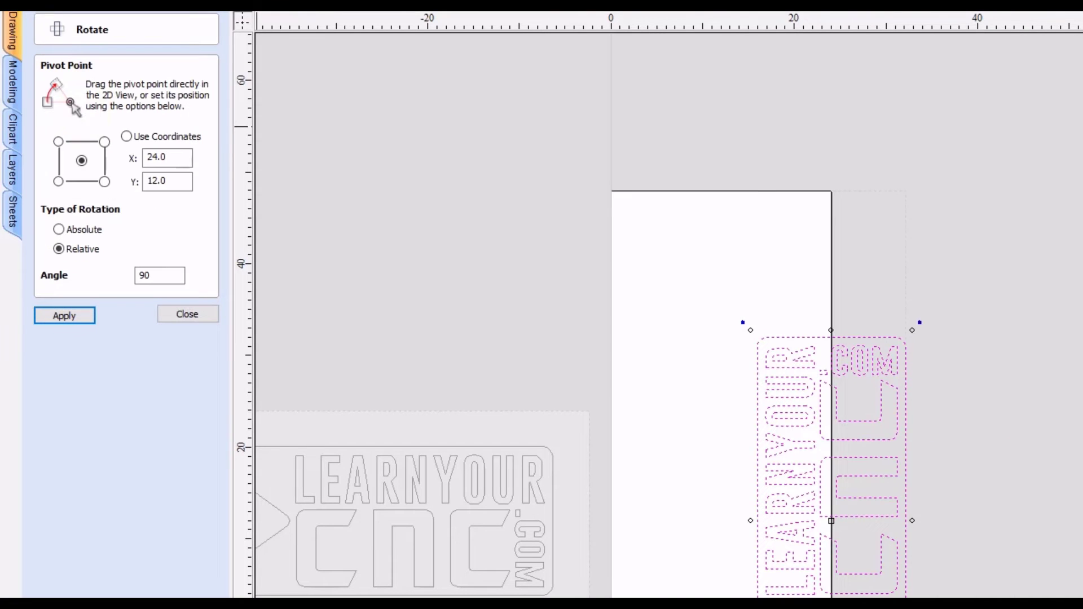
click(141, 274)
text(-)
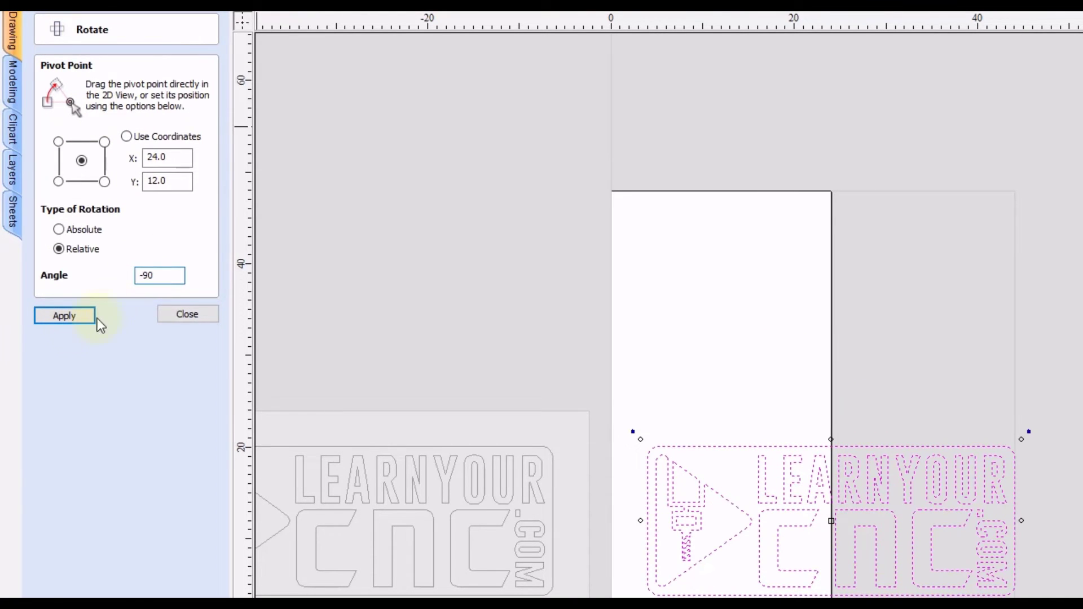
click(70, 316)
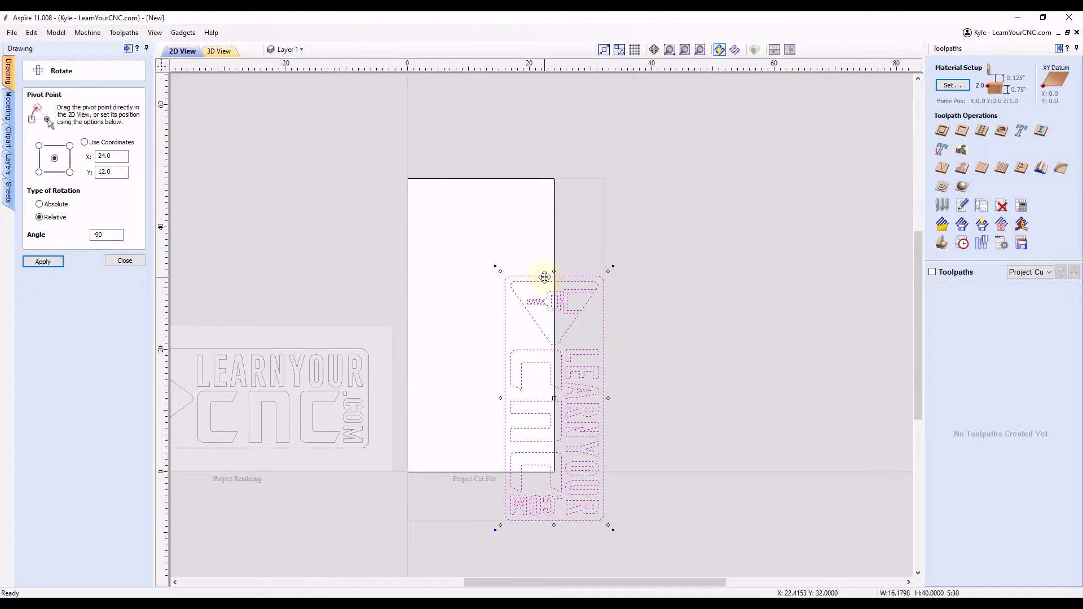
click(125, 261)
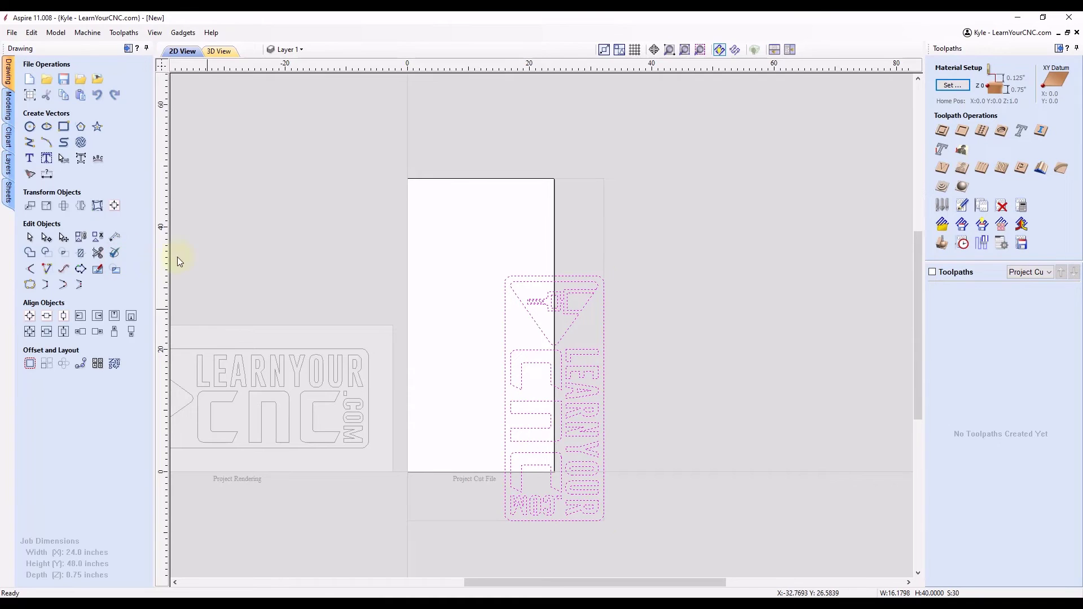
Undo the rotation, turn the logo 90° in two 45° steps, and centre it with F9
click(99, 96)
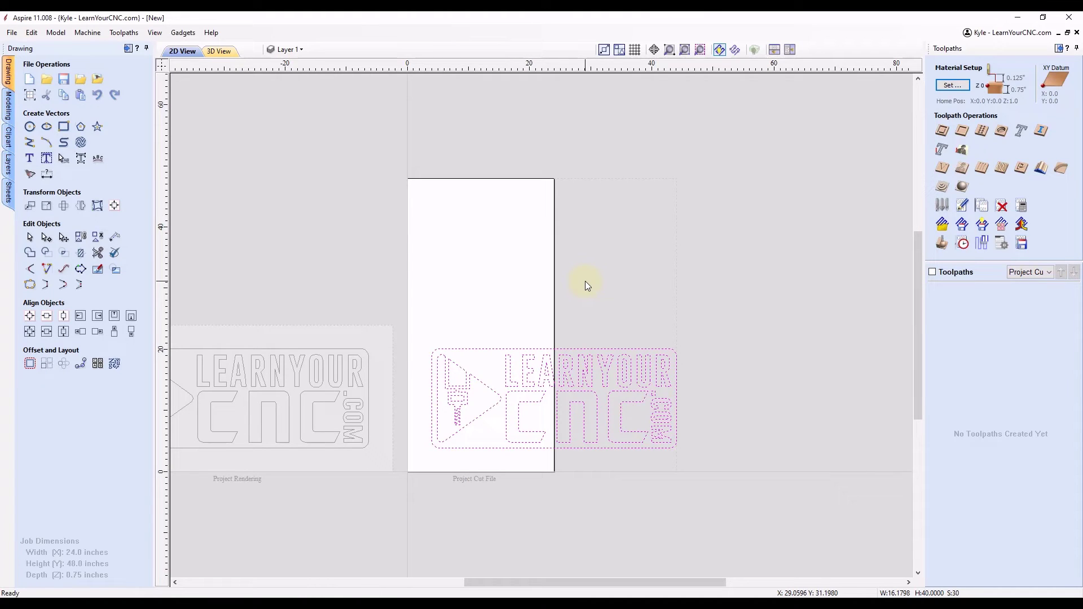
click(568, 373)
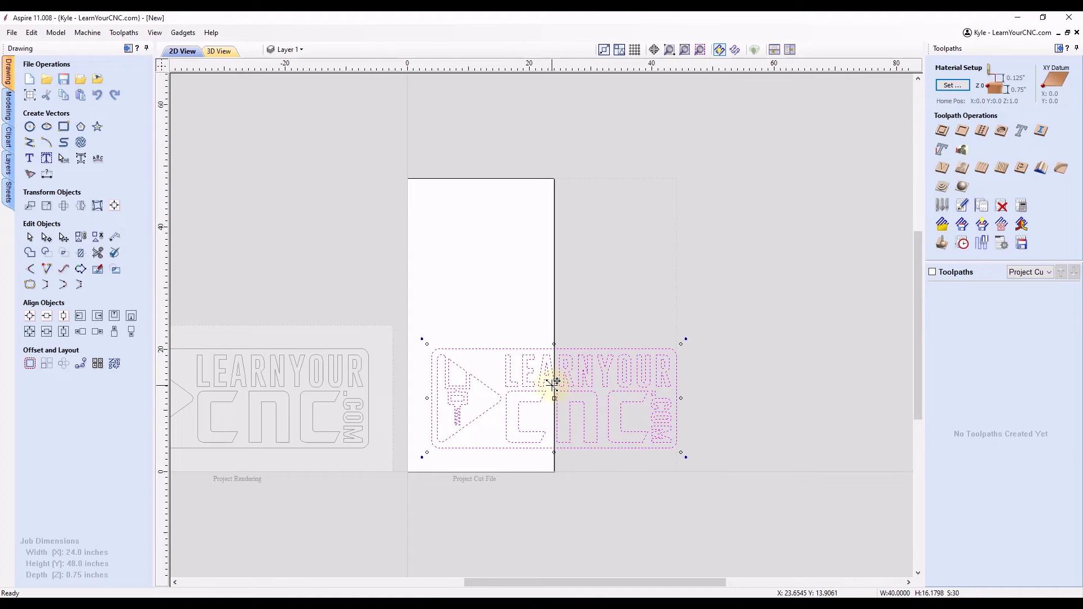
key(9)
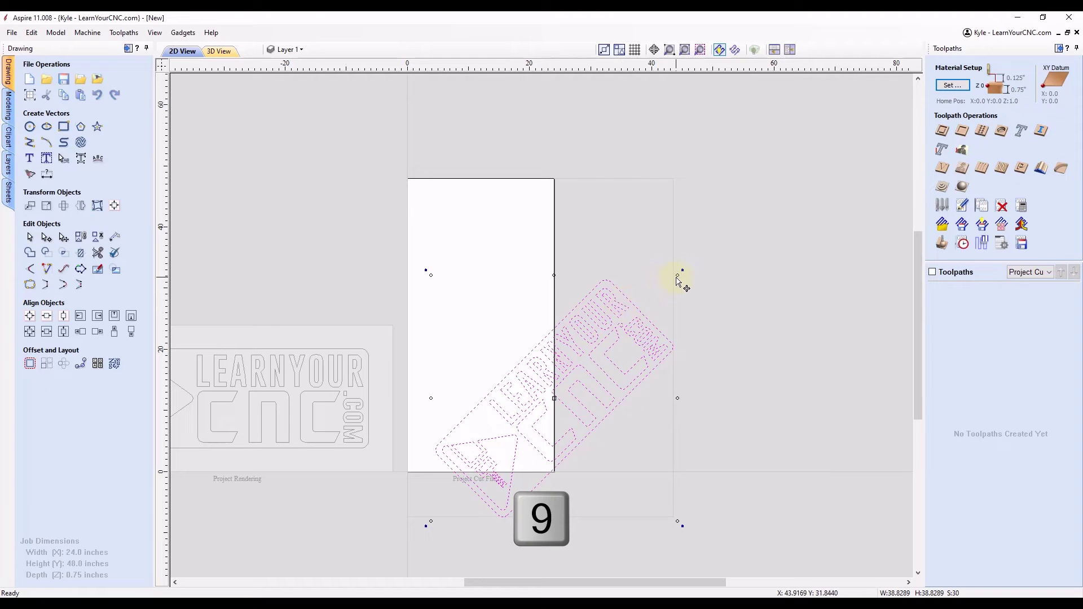
key(9)
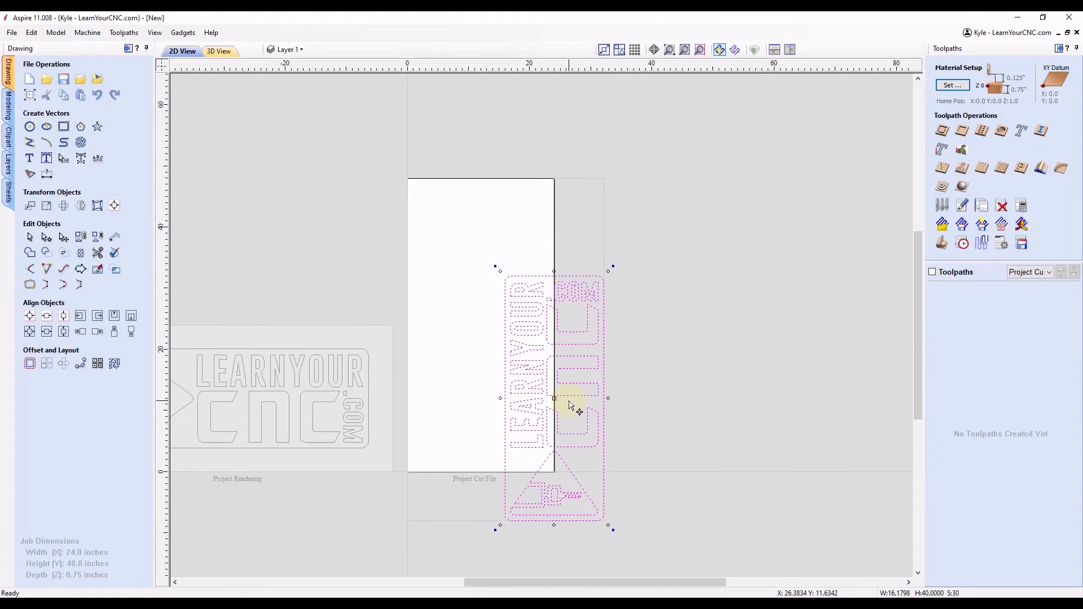
key(0)
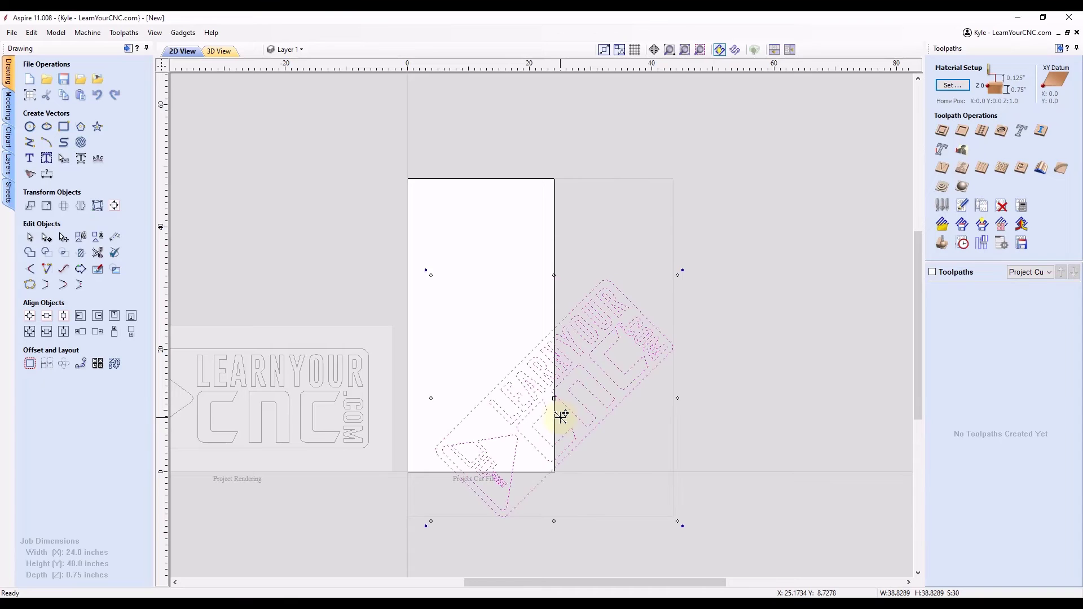
drag(557, 398, 557, 375)
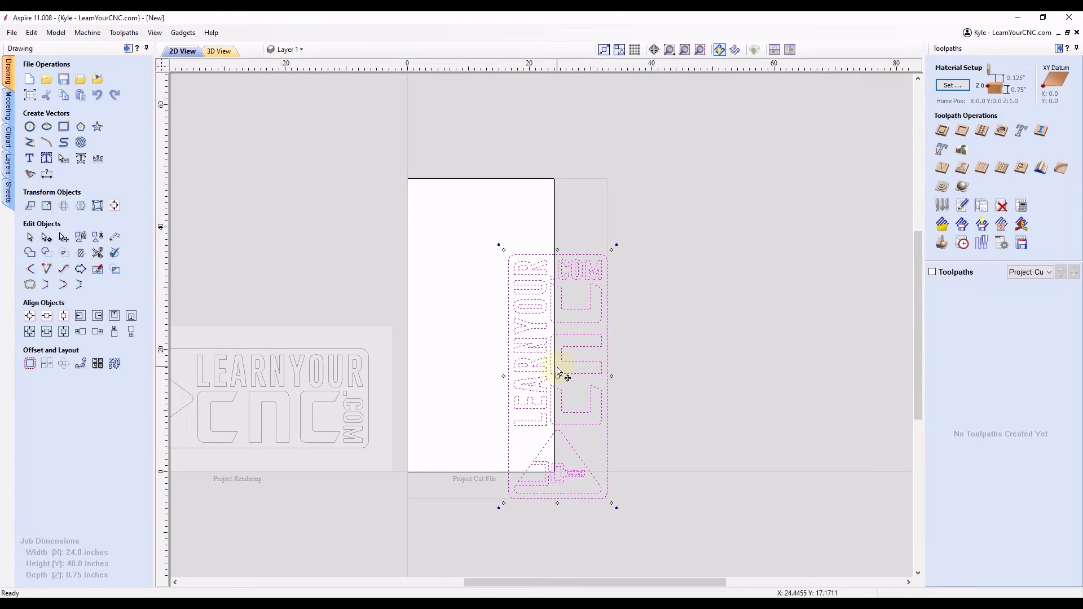
key(F9)
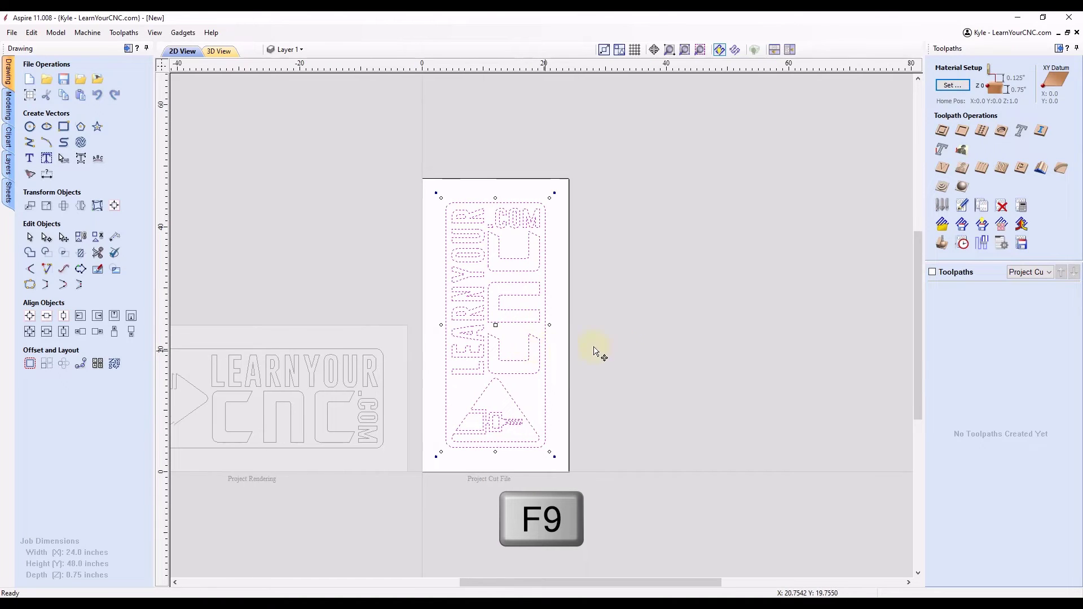
scroll(564, 344, left, 3)
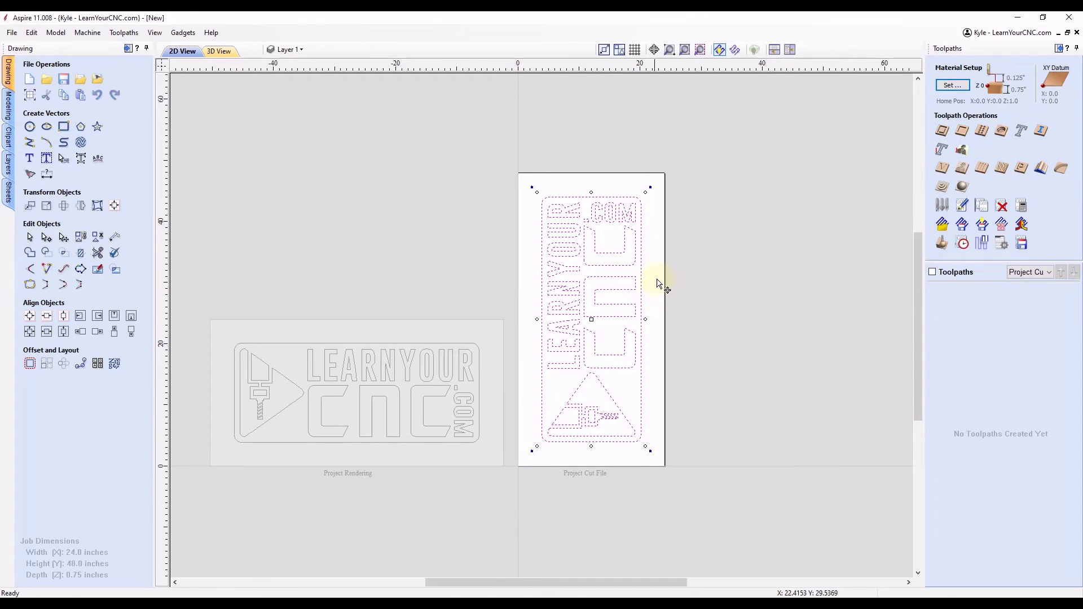
Deselect, zoom in on the cut sheet and marquee-select the whole upright logo
click(654, 260)
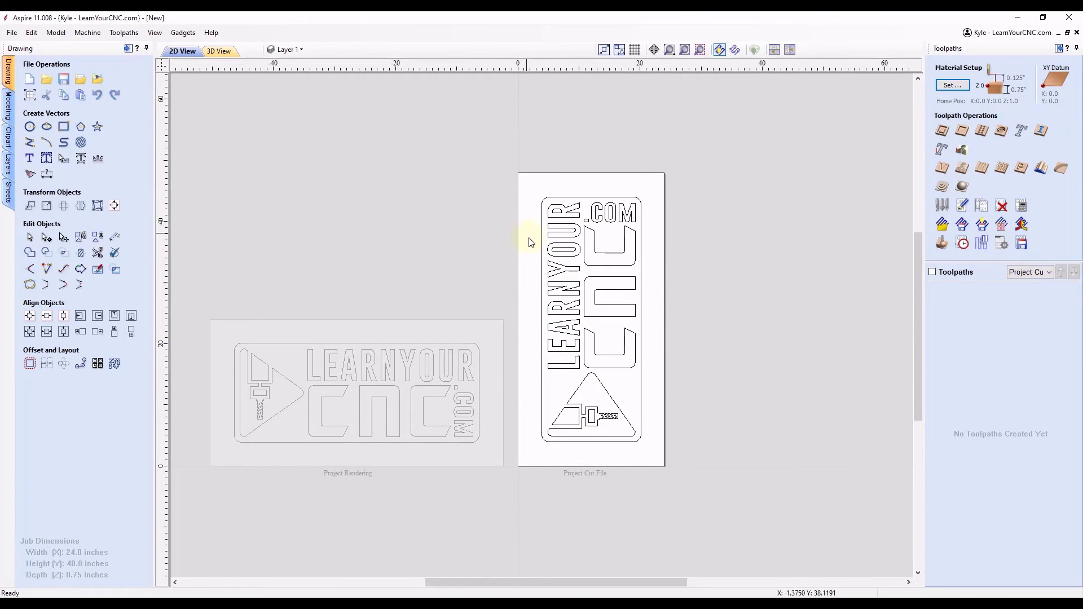
middle_drag(484, 262, 563, 259)
scroll(557, 344, up, 2)
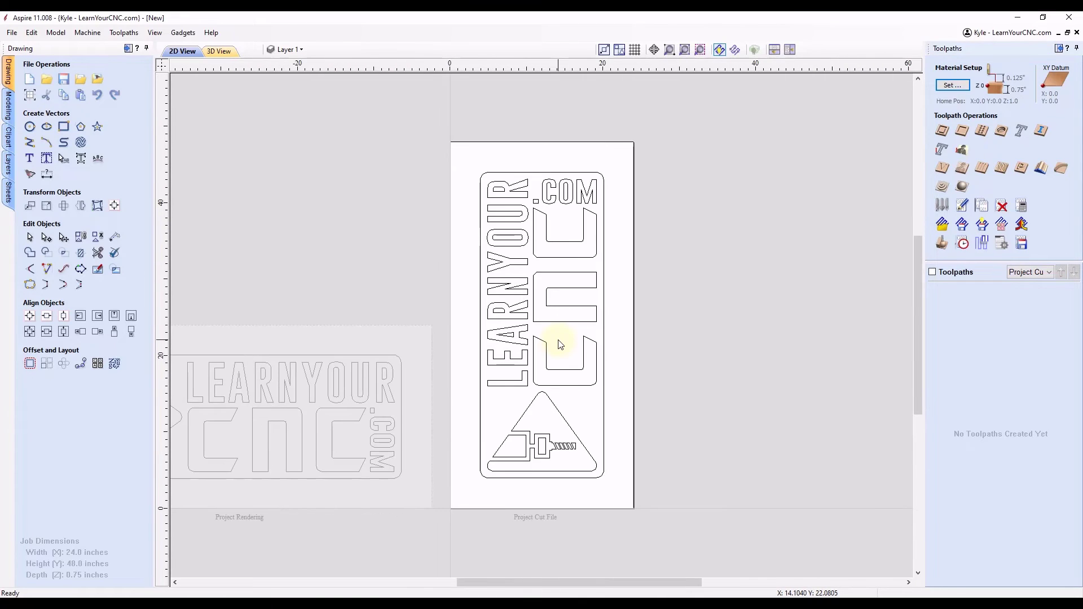
middle_drag(602, 349, 693, 338)
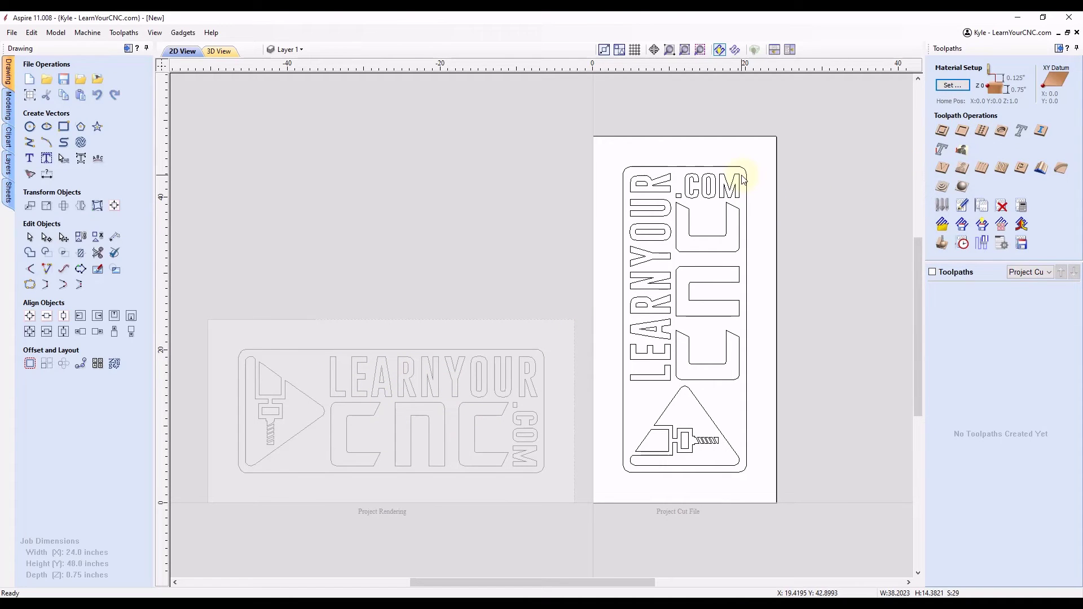
drag(742, 178, 622, 461)
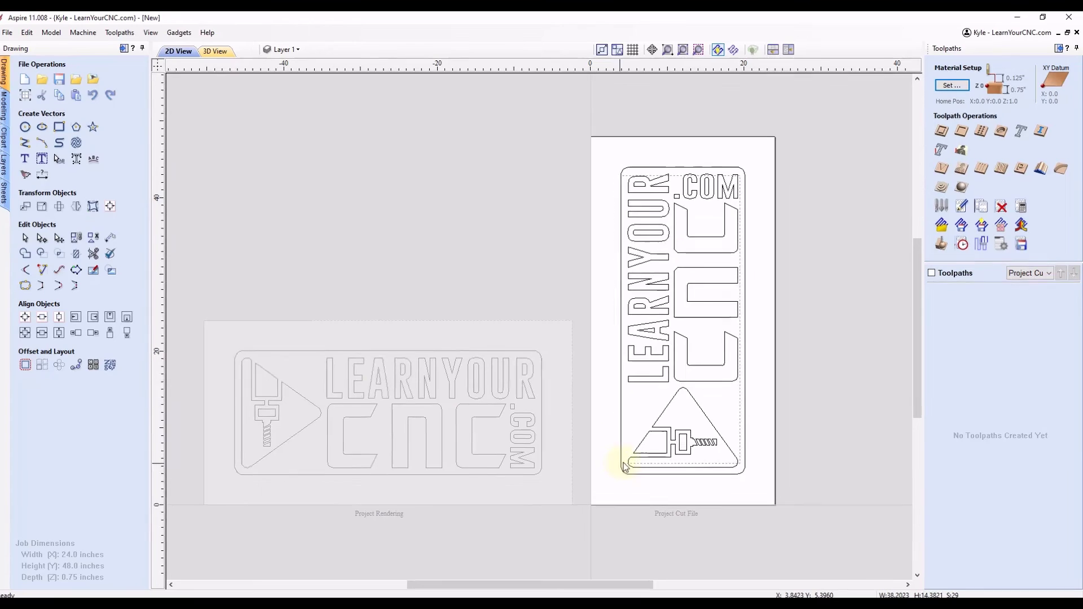
drag(486, 591, 485, 592)
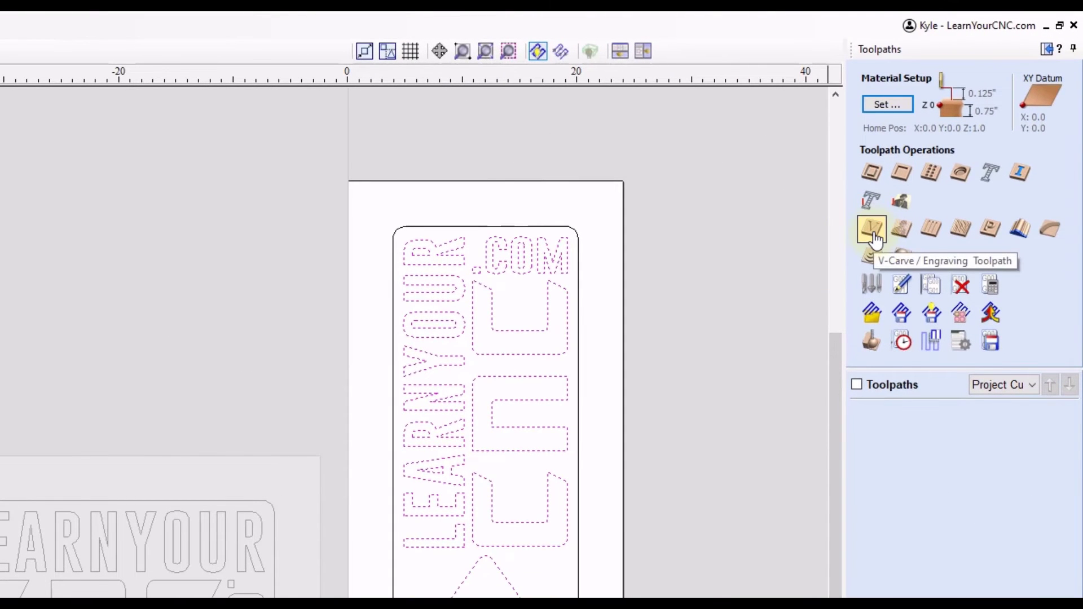
Calculate a V-Carve toolpath with clearance tools for the logo and preview all toolpaths
click(872, 232)
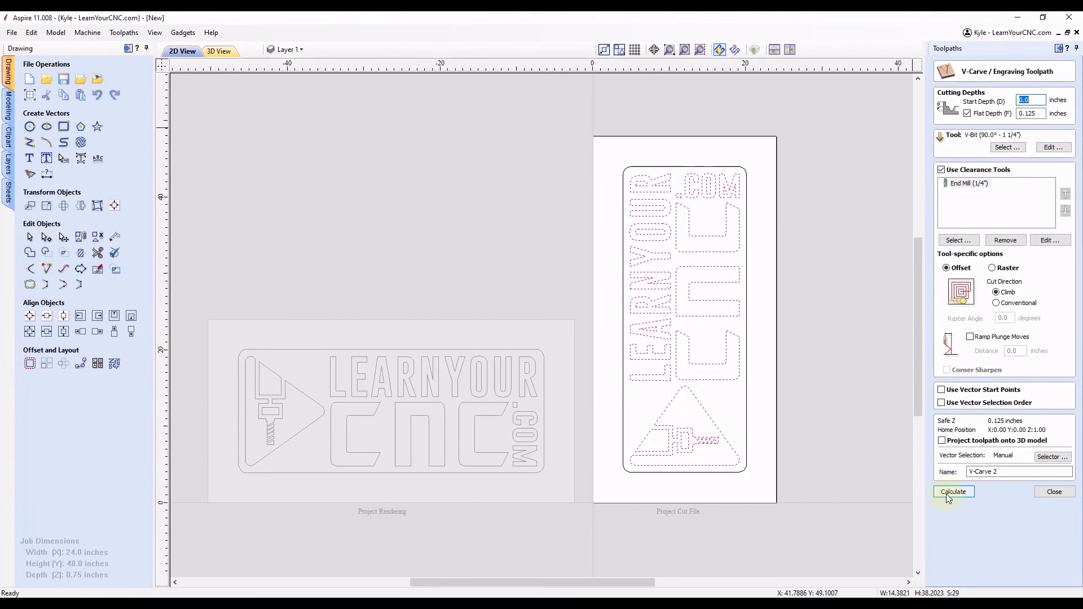
click(945, 493)
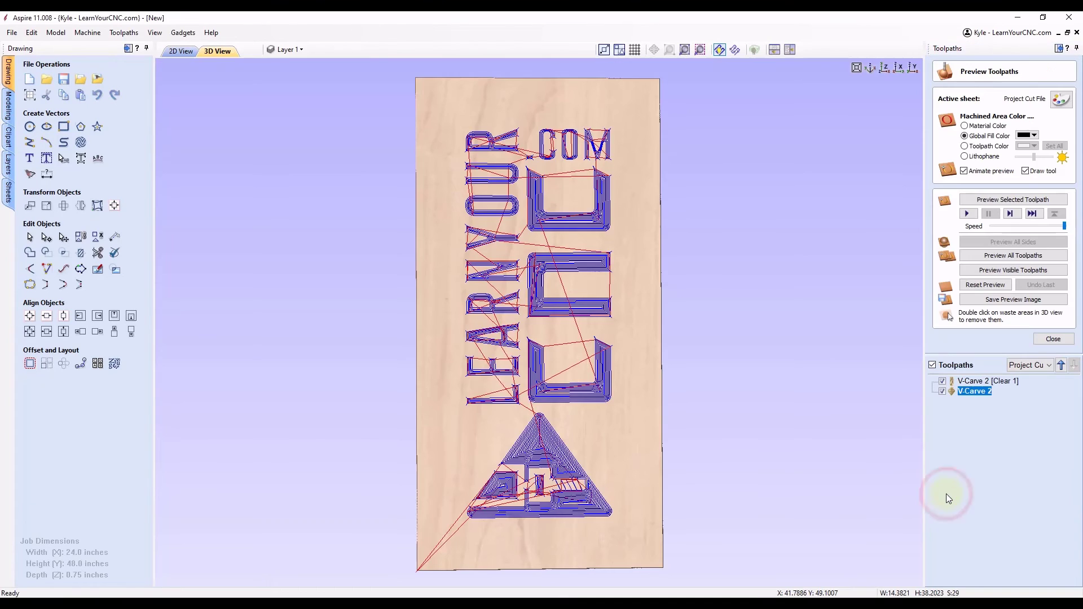
click(1008, 255)
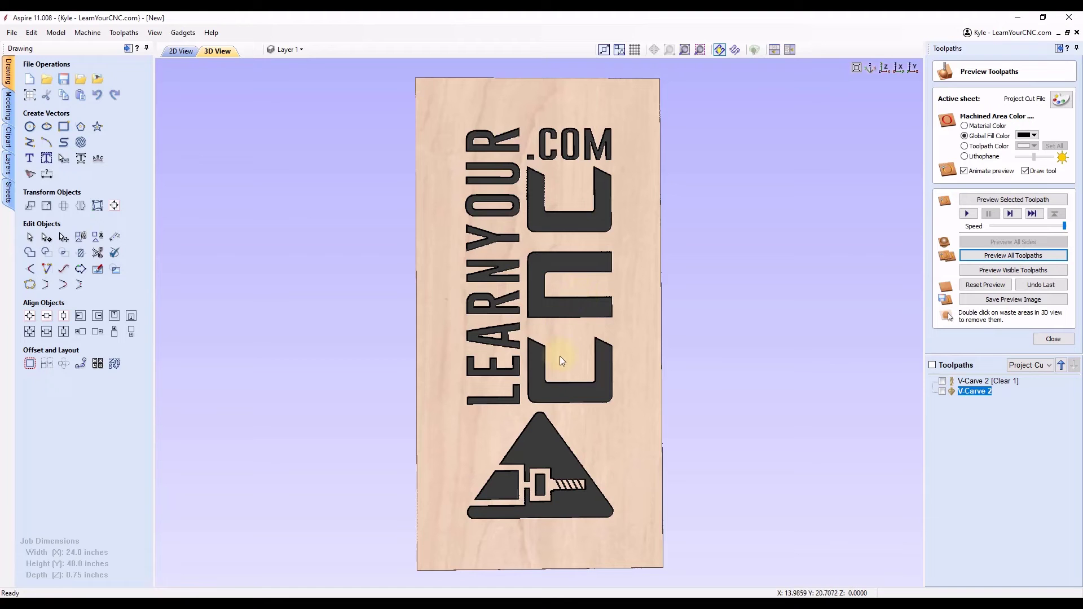
Select the sign's border outline and calculate a Profile 2 cutout toolpath around it
click(180, 55)
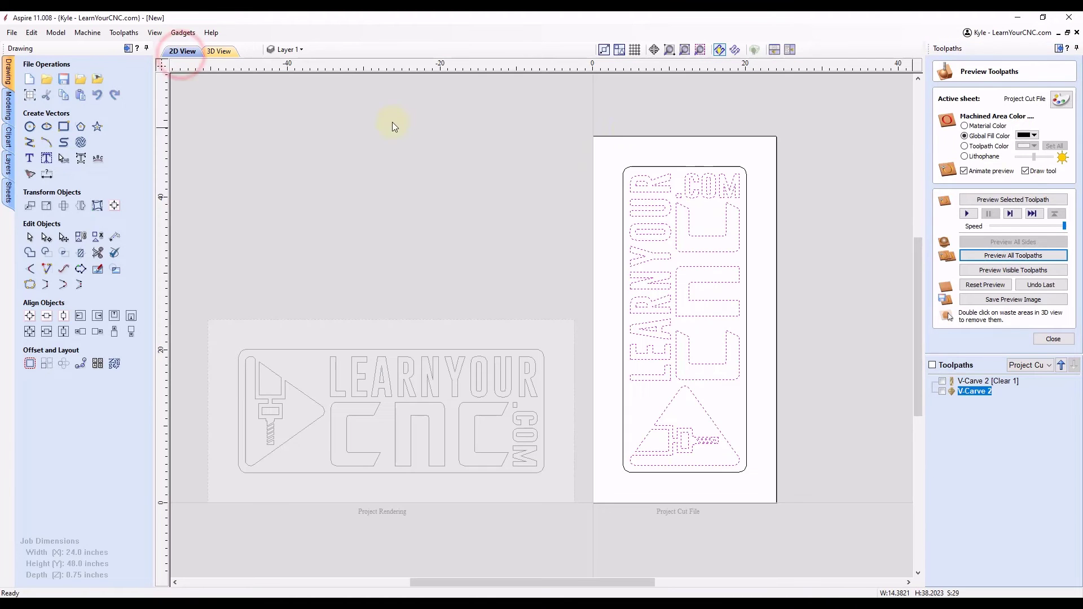
click(666, 169)
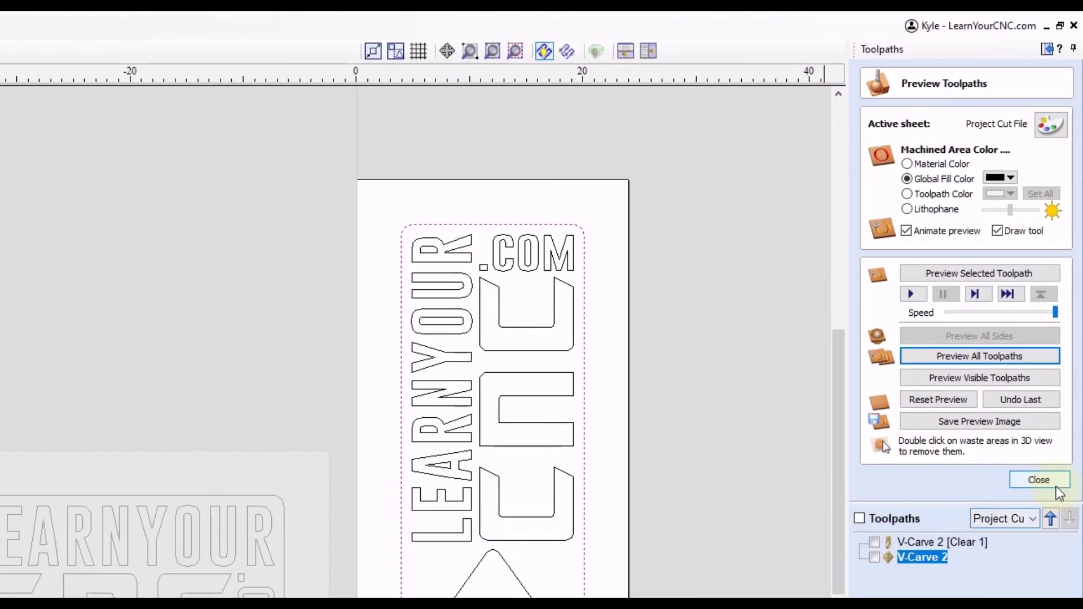
click(1053, 338)
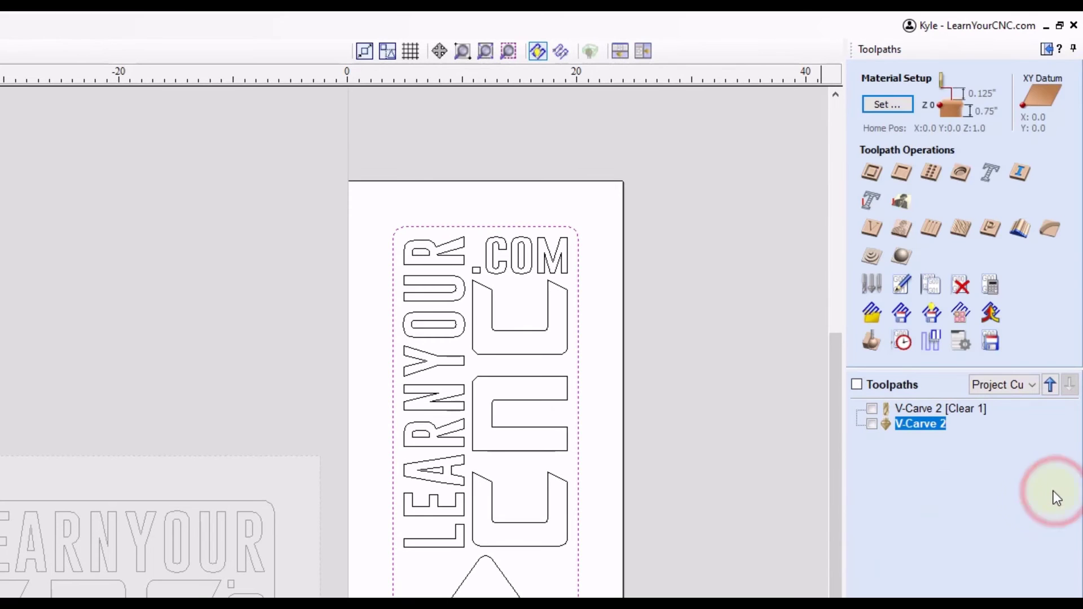
click(873, 173)
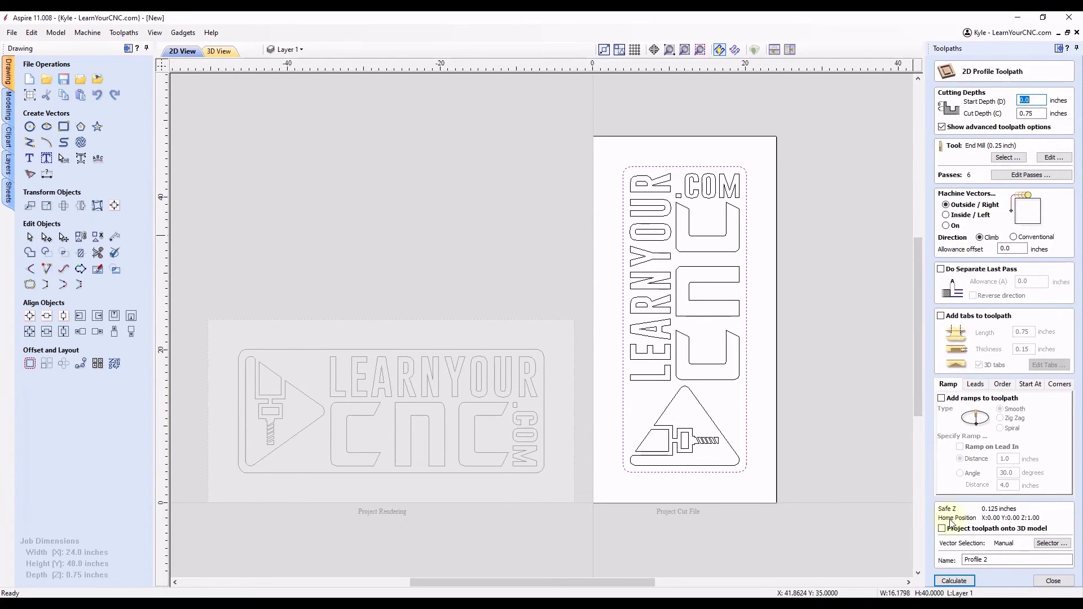
click(954, 580)
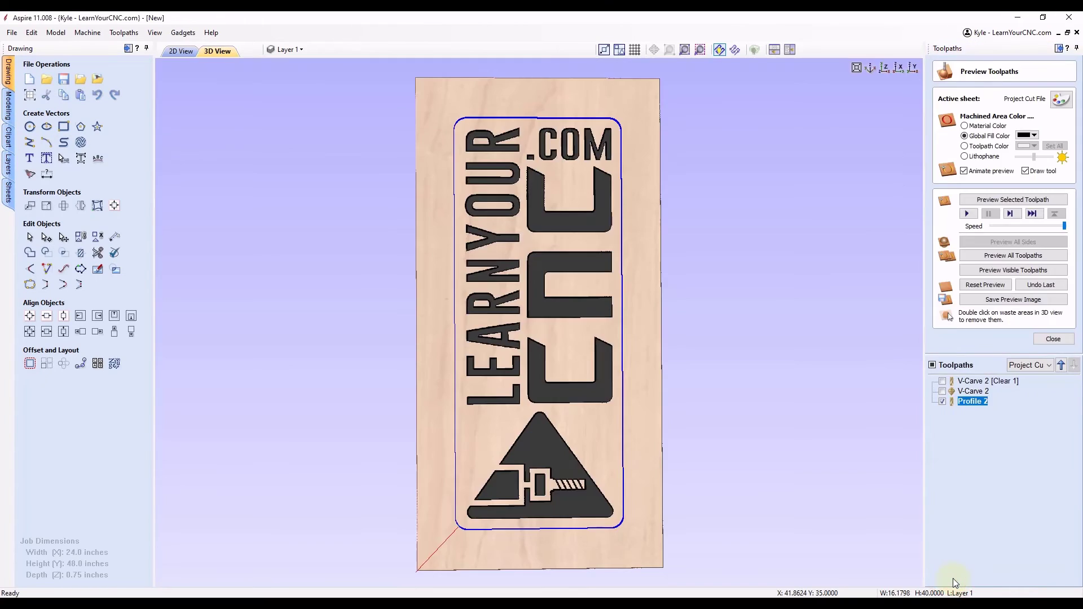
Preview the profile cut, remove the outside waste and tilt the trimmed sign in 3D
click(1007, 200)
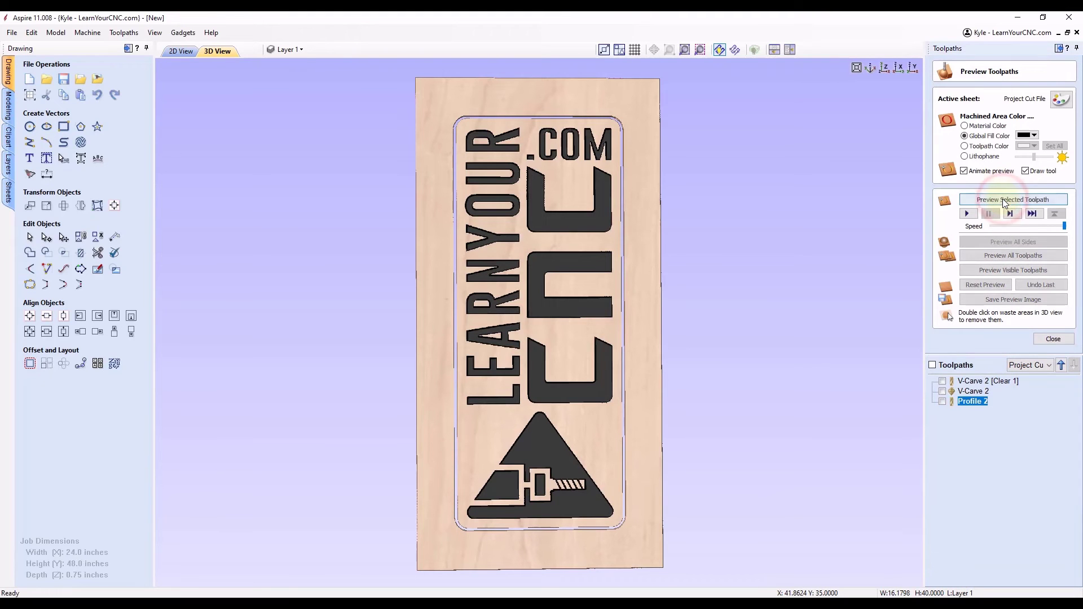
double_click(627, 105)
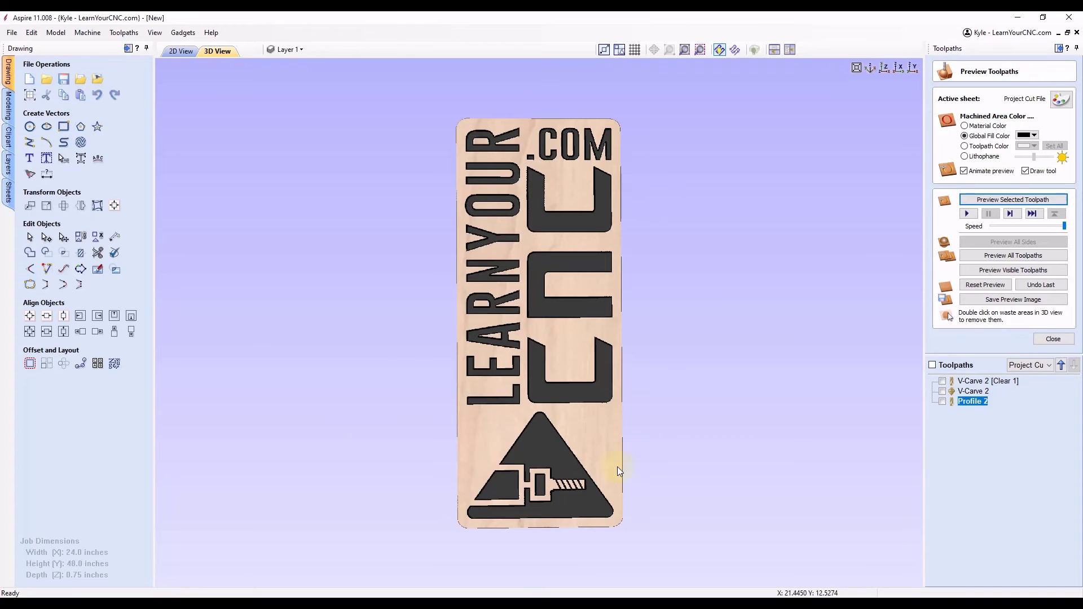
drag(617, 466, 563, 445)
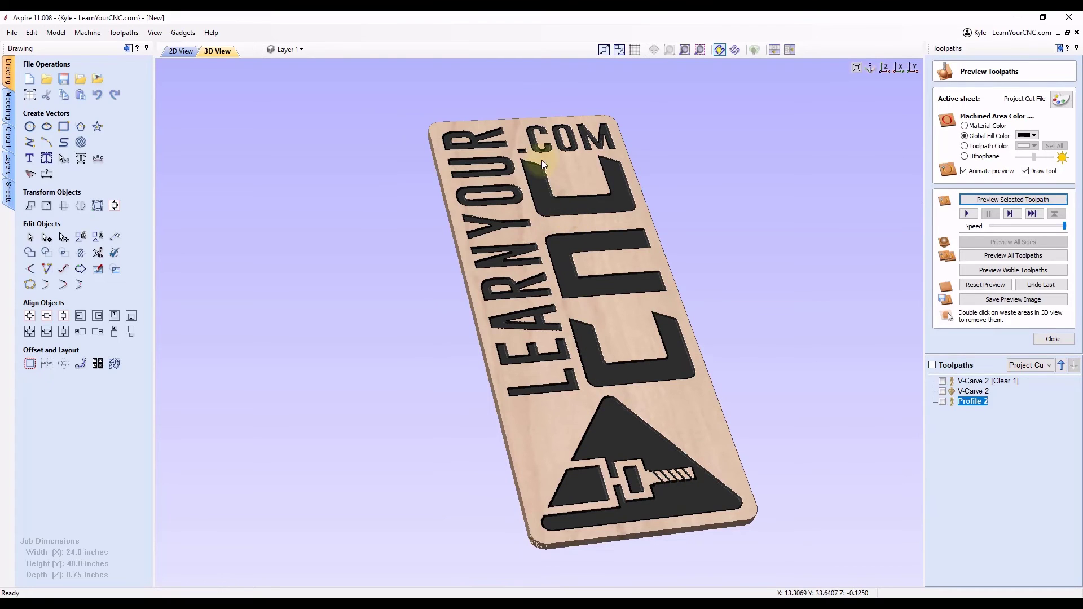
key(alt+Tab)
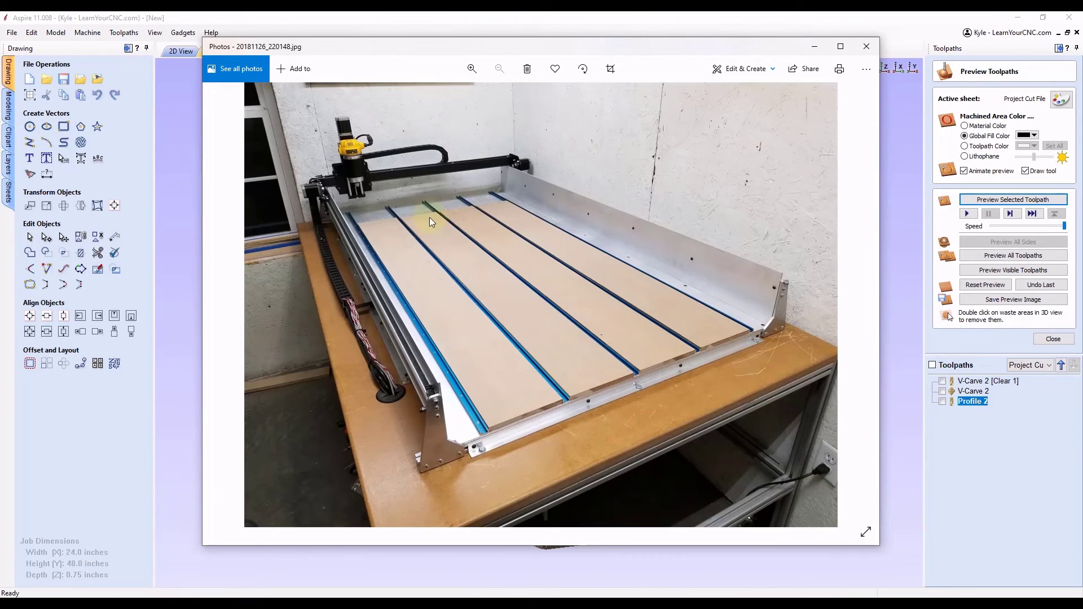
click(184, 192)
Select the logo and move it by its bottom-left anchor to X 1, Y 1 inches
click(192, 53)
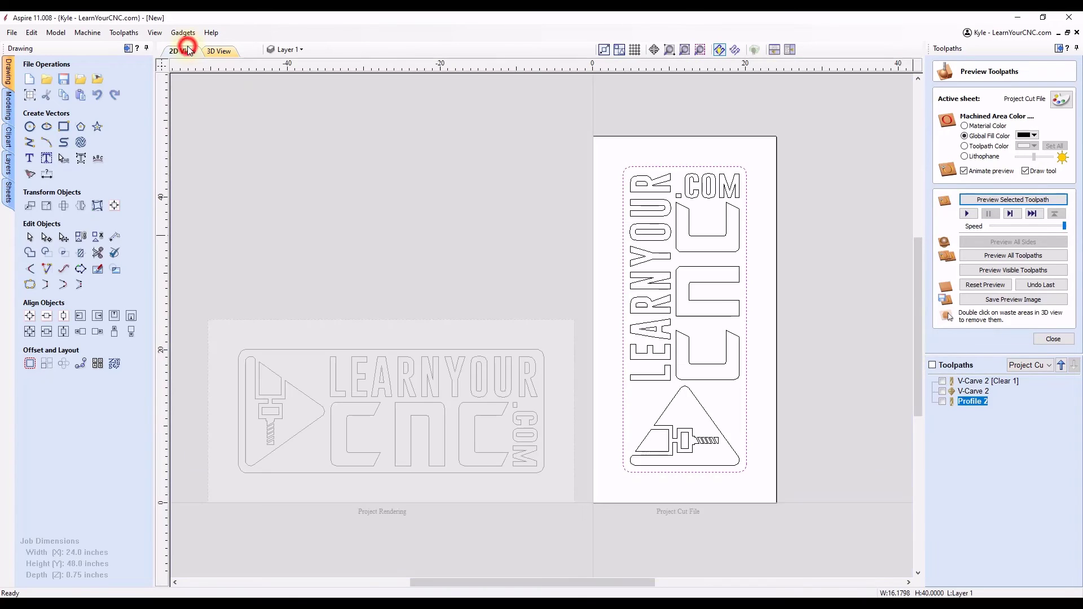
scroll(705, 296, up, 2)
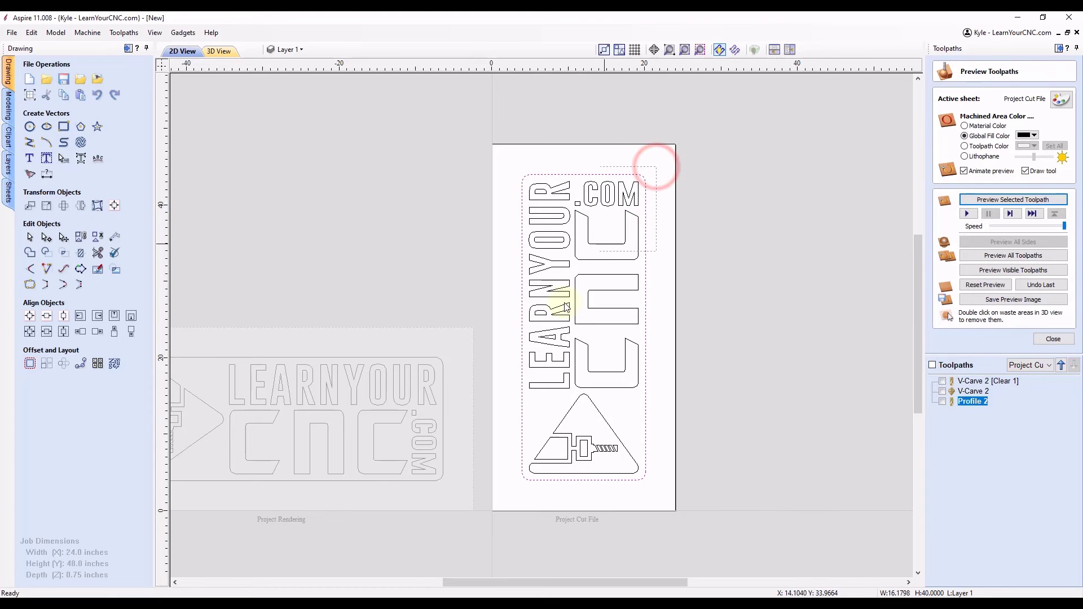
mouse_move(656, 166)
mouse_down()
mouse_move(503, 464)
mouse_move(509, 479)
mouse_up()
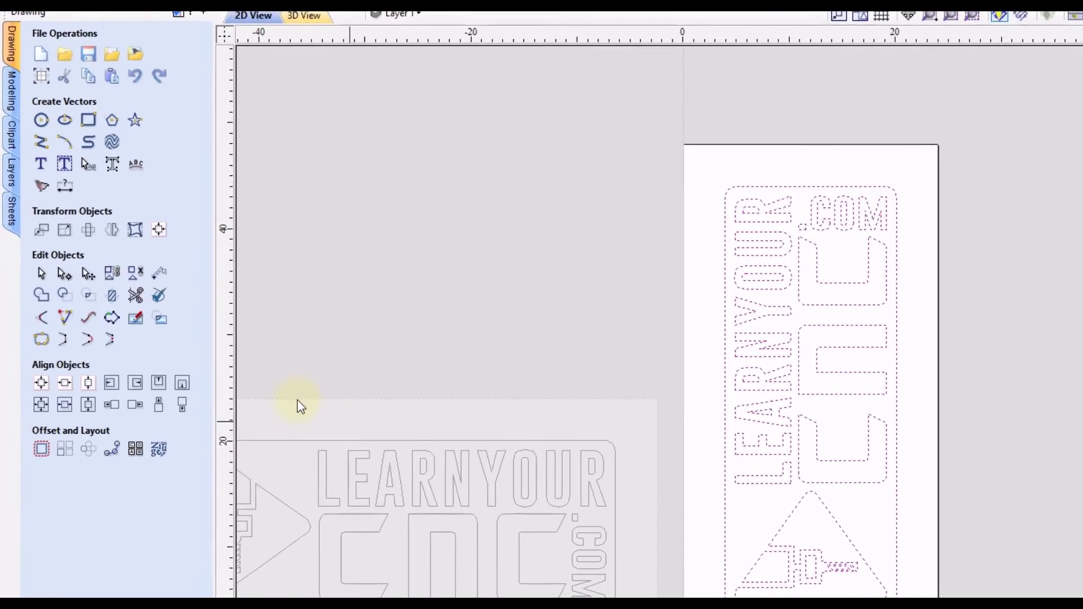
click(44, 237)
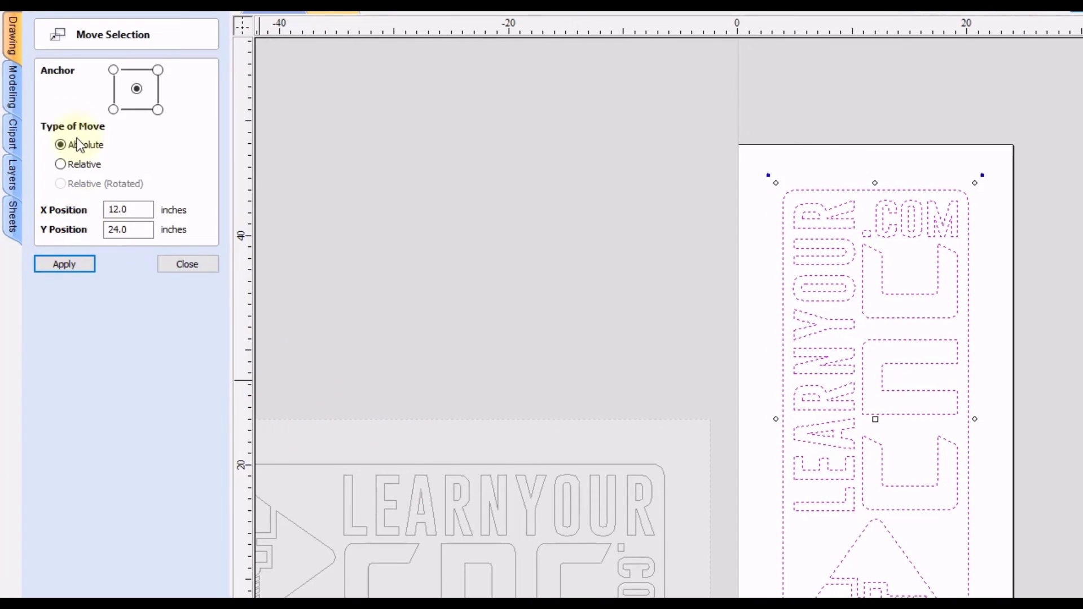
click(113, 110)
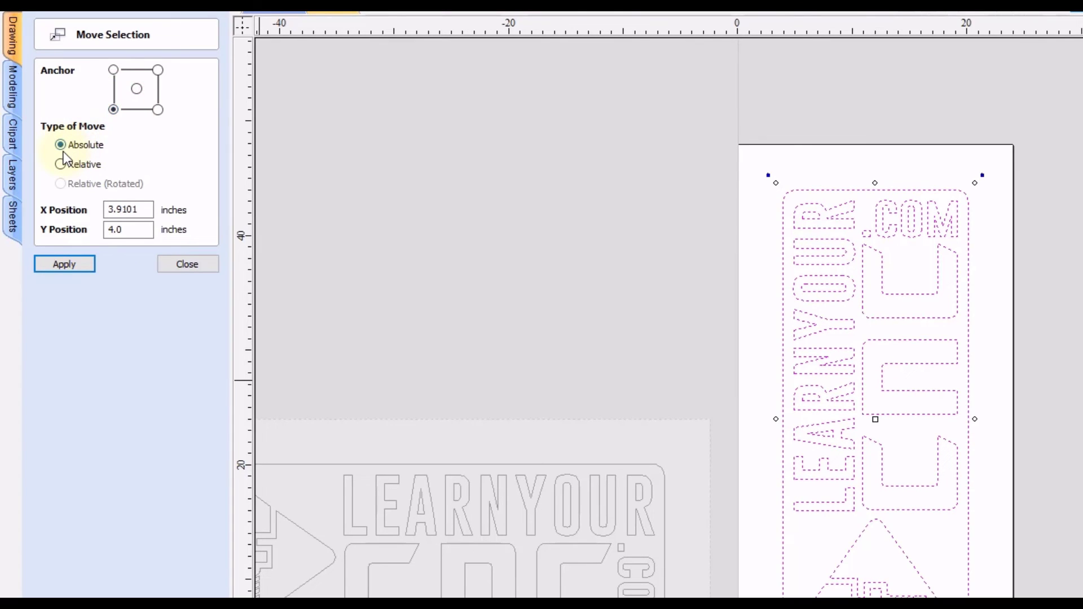
double_click(134, 209)
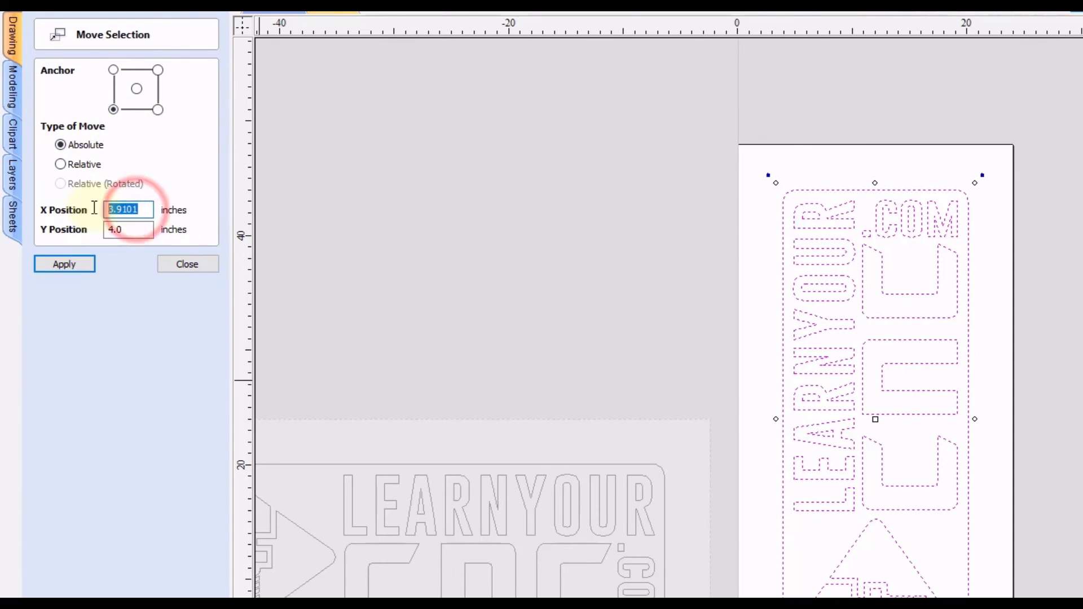
text(1)
double_click(145, 230)
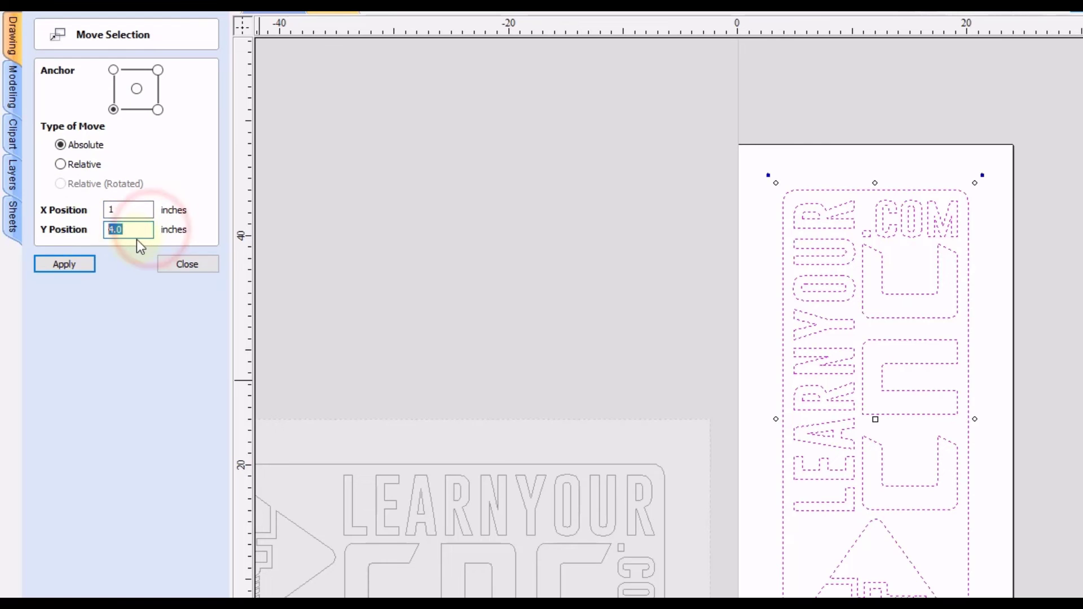
text(1)
click(64, 262)
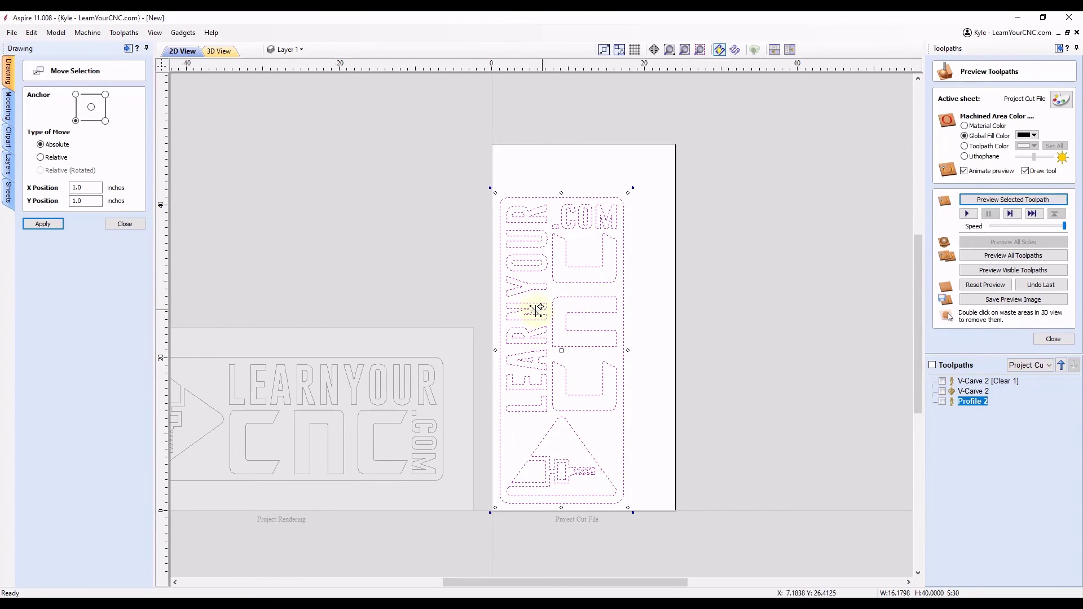
click(132, 224)
Display all three toolpaths shaded on the cut sheet, showing they no longer match the logo
click(667, 248)
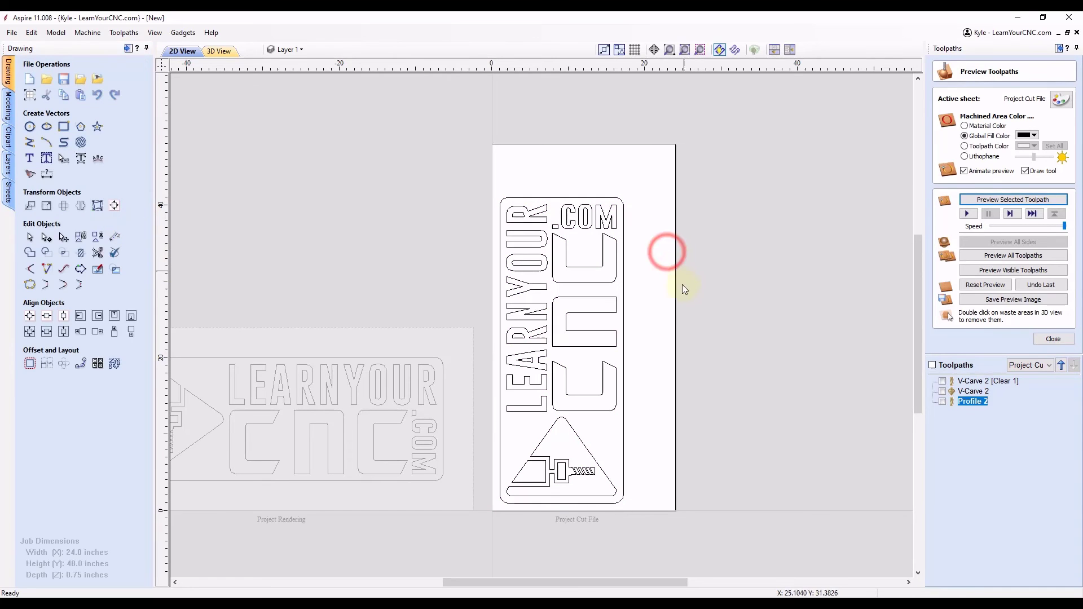
click(932, 365)
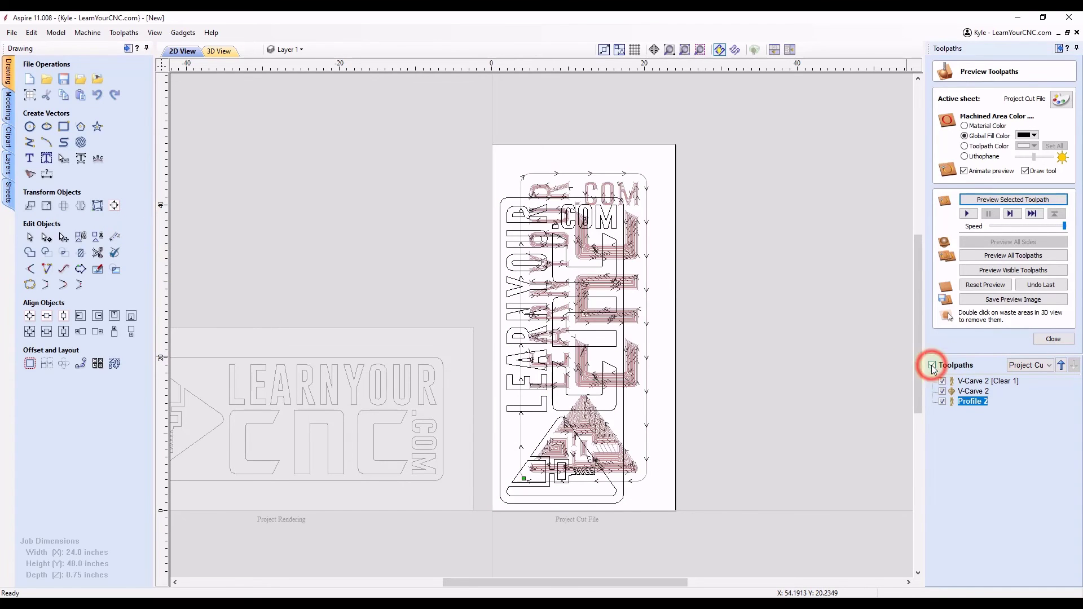
scroll(645, 360, up, 2)
scroll(644, 359, down, 1)
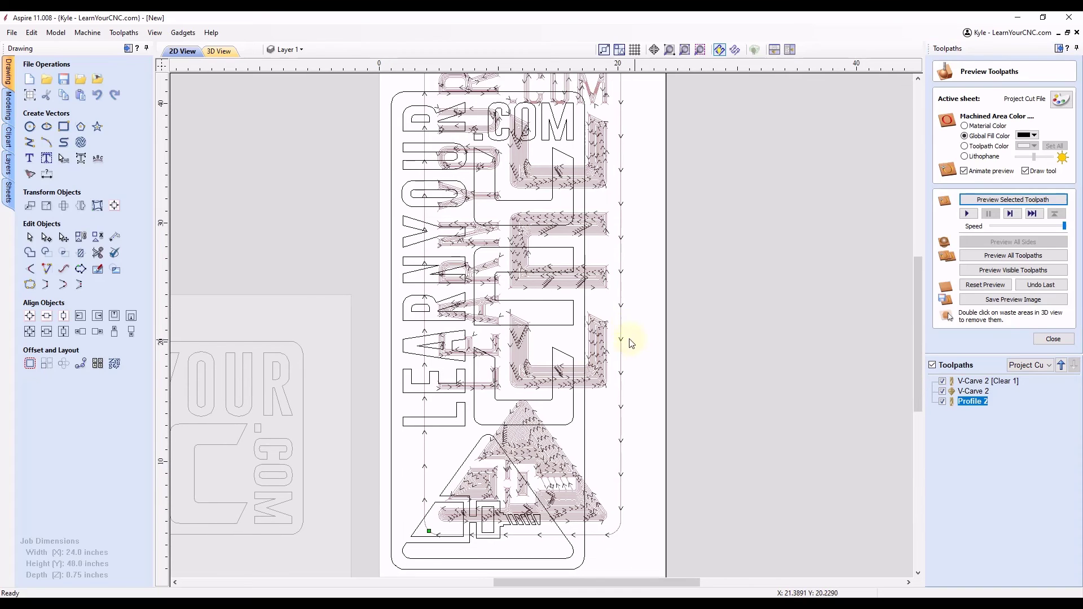
scroll(575, 309, down, 1)
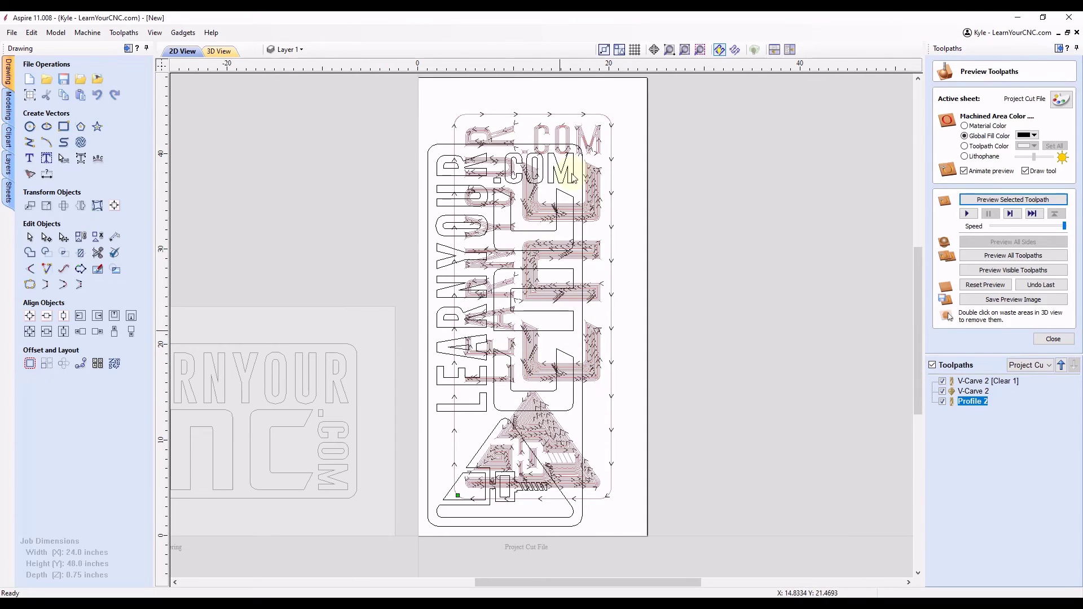
scroll(551, 249, up, 1)
scroll(519, 214, down, 1)
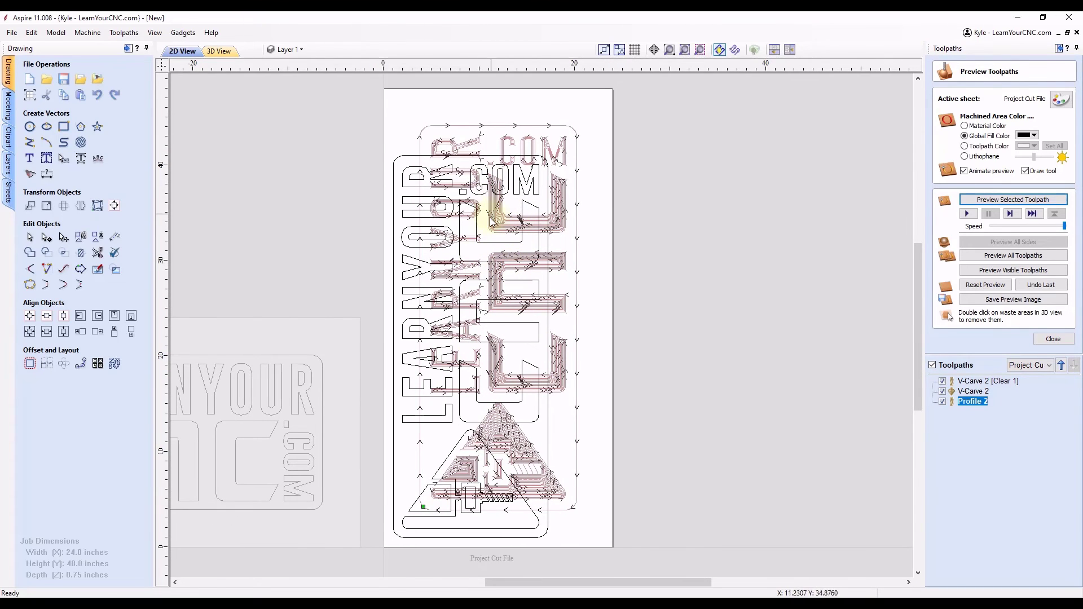
click(734, 49)
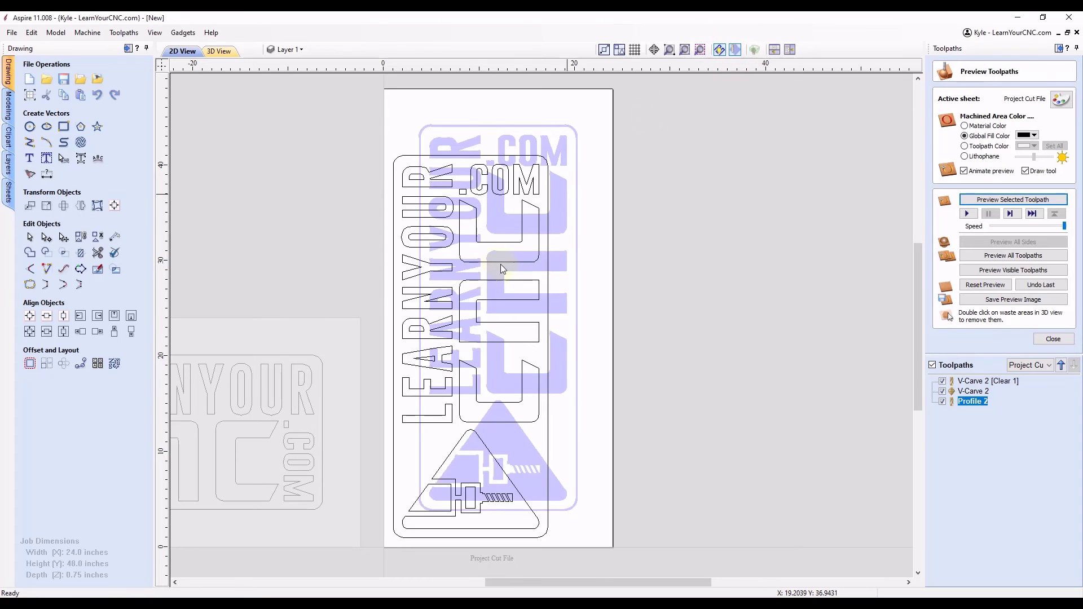
scroll(506, 417, up, 1)
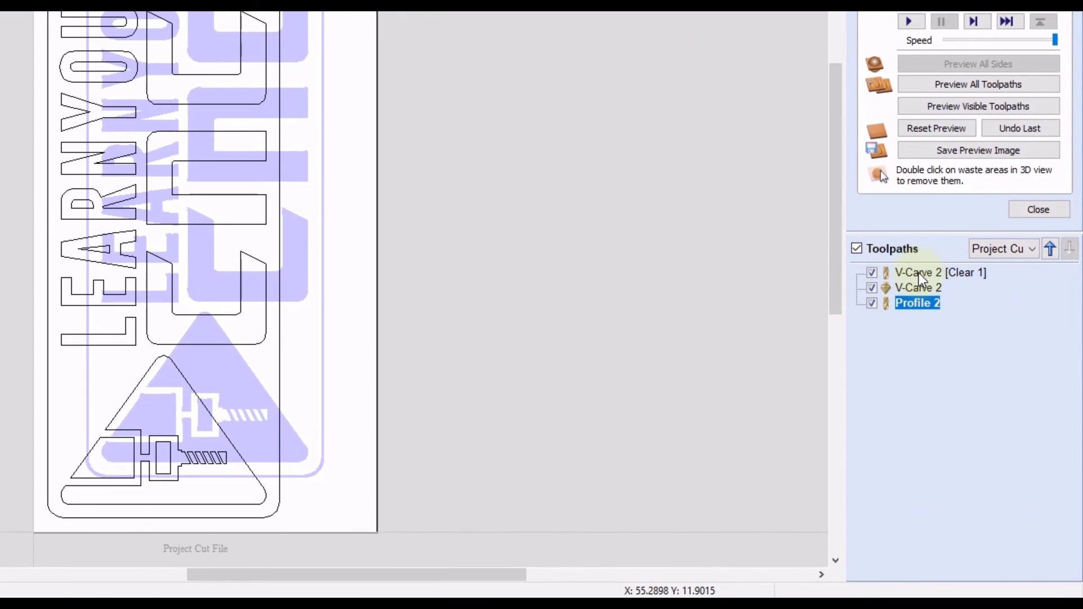
right_click(973, 381)
Recalculate the visible toolpaths from the V-Carve 2 [Clear 1] menu and confirm the success message
mouse_move(943, 409)
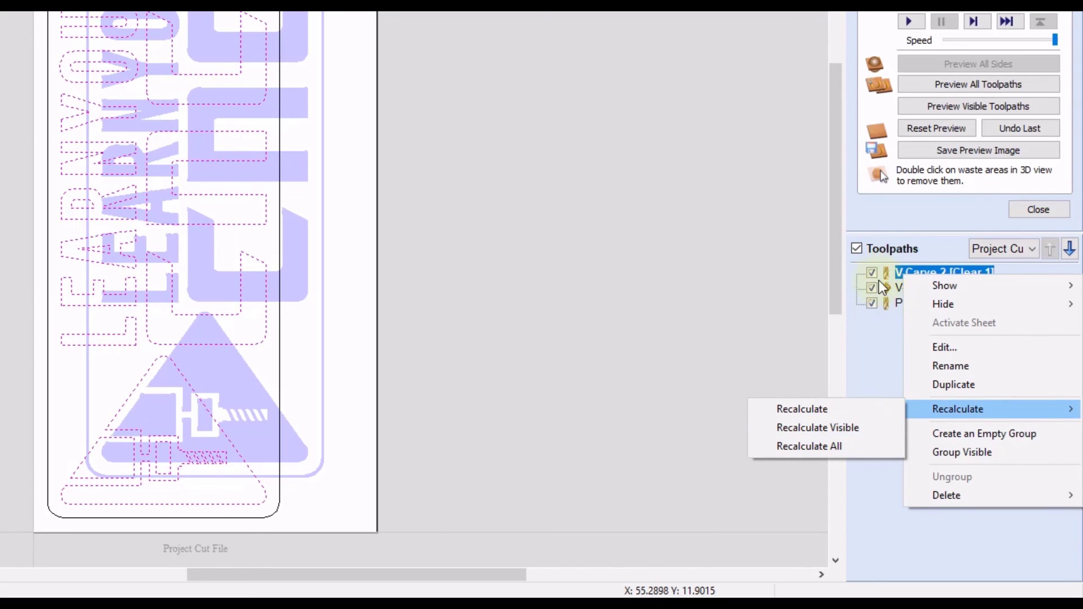
click(813, 428)
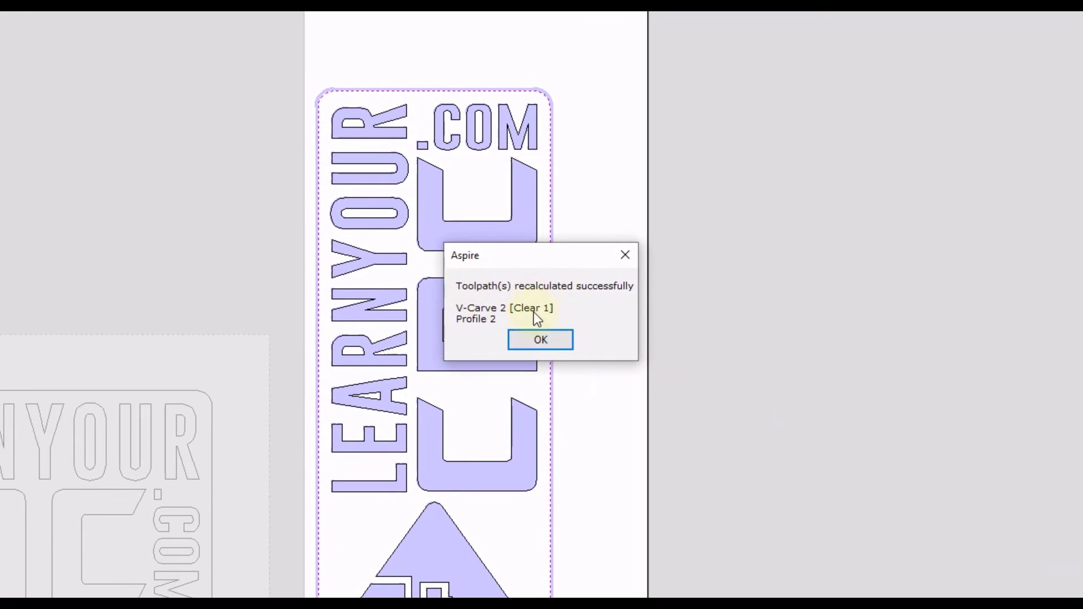
click(540, 339)
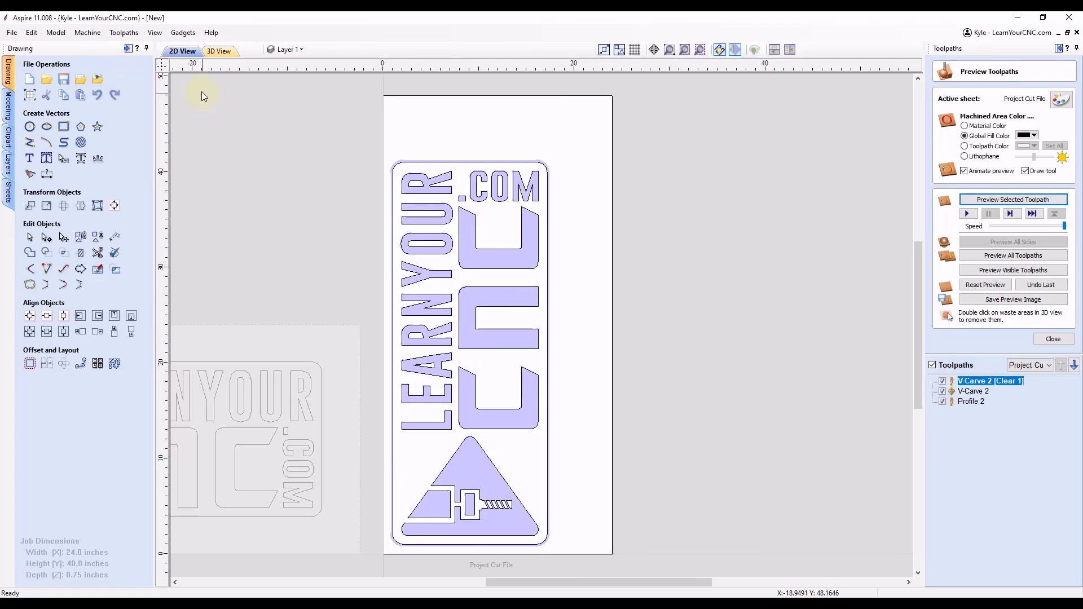
In 3D view, reset the preview, simulate all toolpaths, and orbit to inspect the lower-left sign
click(220, 55)
drag(732, 313, 520, 247)
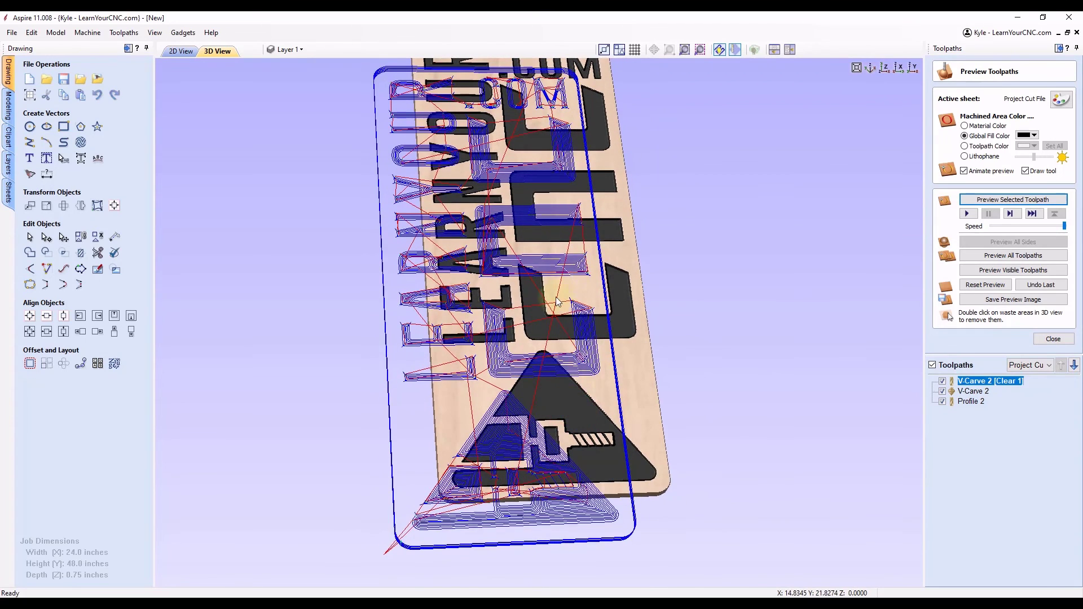
drag(557, 301, 550, 288)
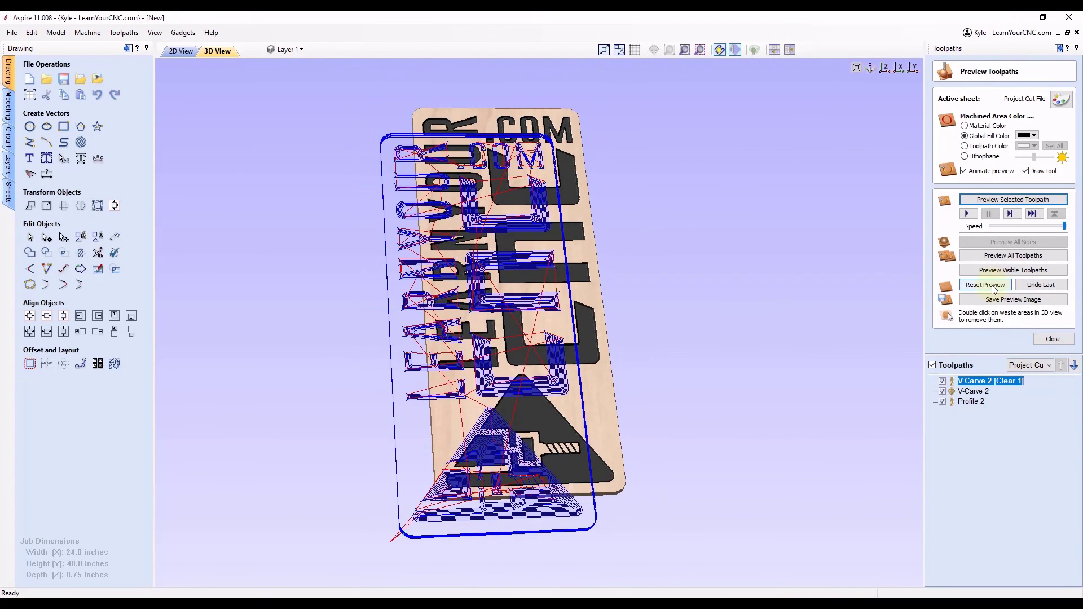
click(994, 288)
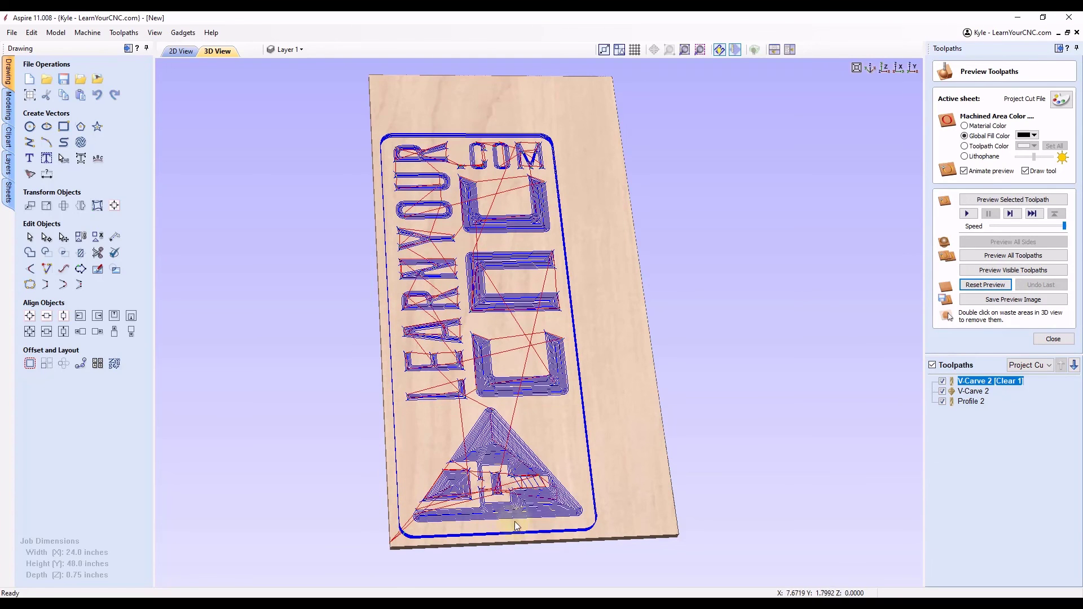
click(1002, 255)
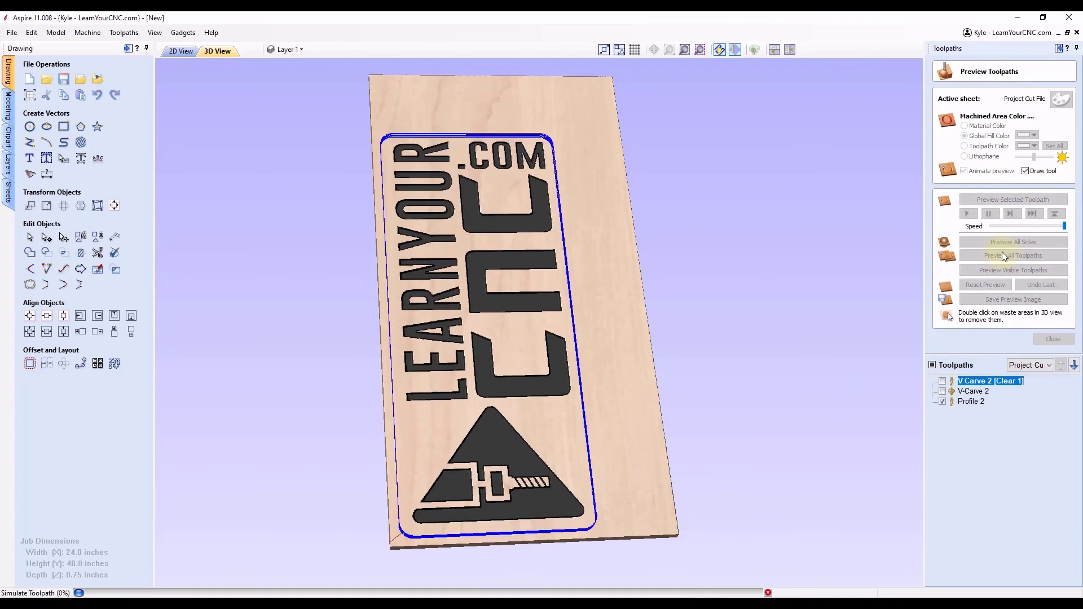
drag(629, 321, 609, 338)
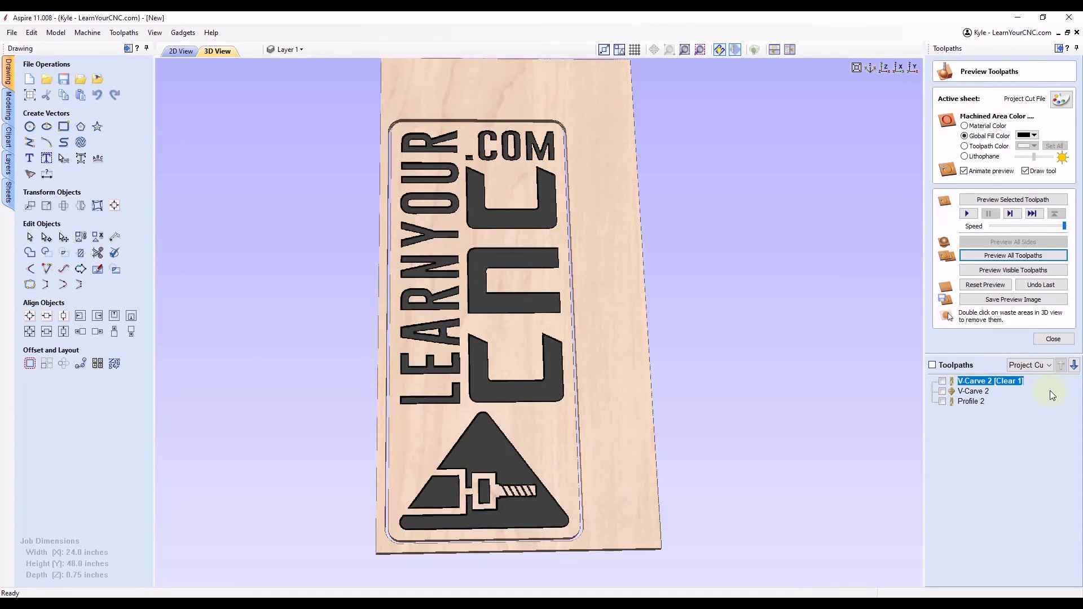
drag(564, 273, 502, 319)
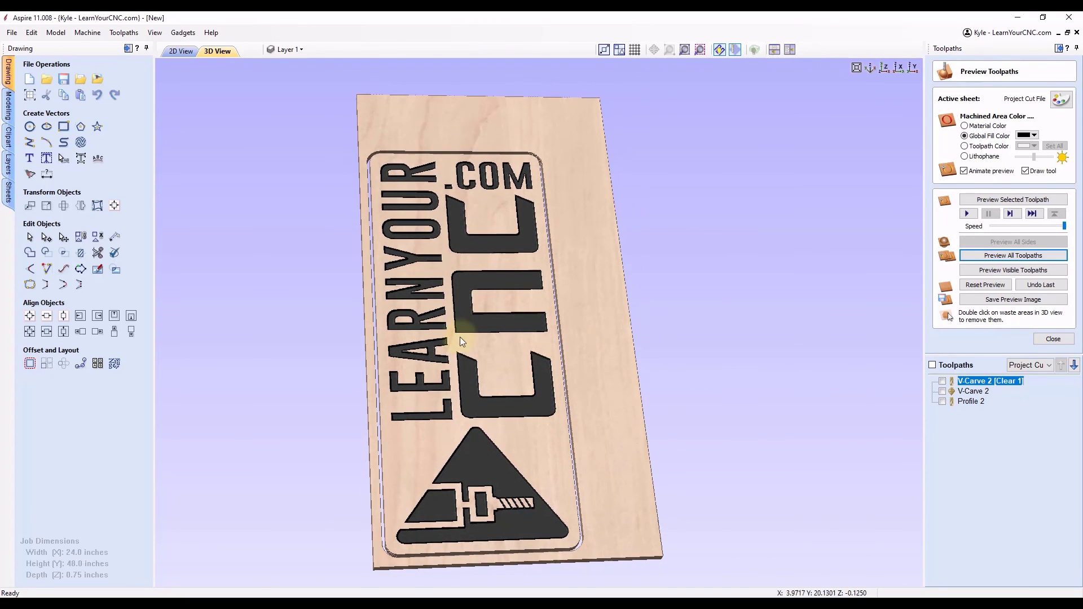